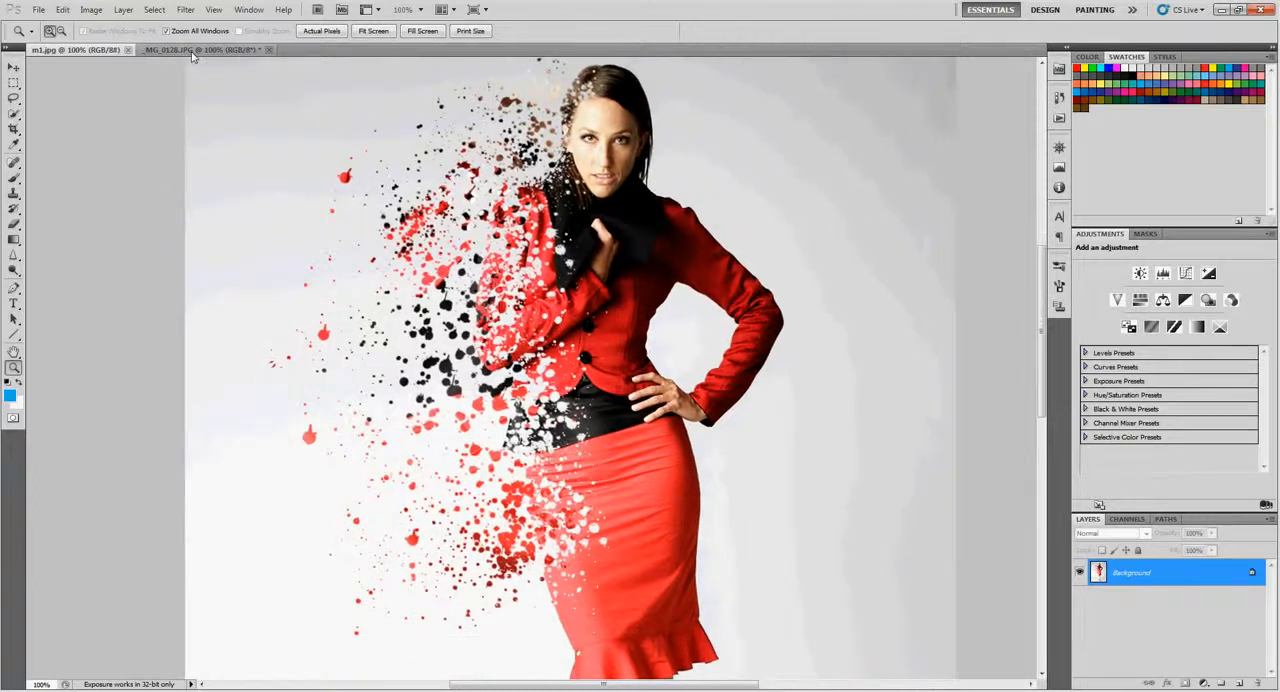
- Compare the finished splatter-effect image m1.jpg with the original photo _MG_0128.JPG
{"action": "left_click", "coordinate": [195, 50]}
{"action": "left_click_drag", "start_coordinate": [617, 347], "coordinate": [554, 267]}
{"action": "left_click", "coordinate": [88, 51]}
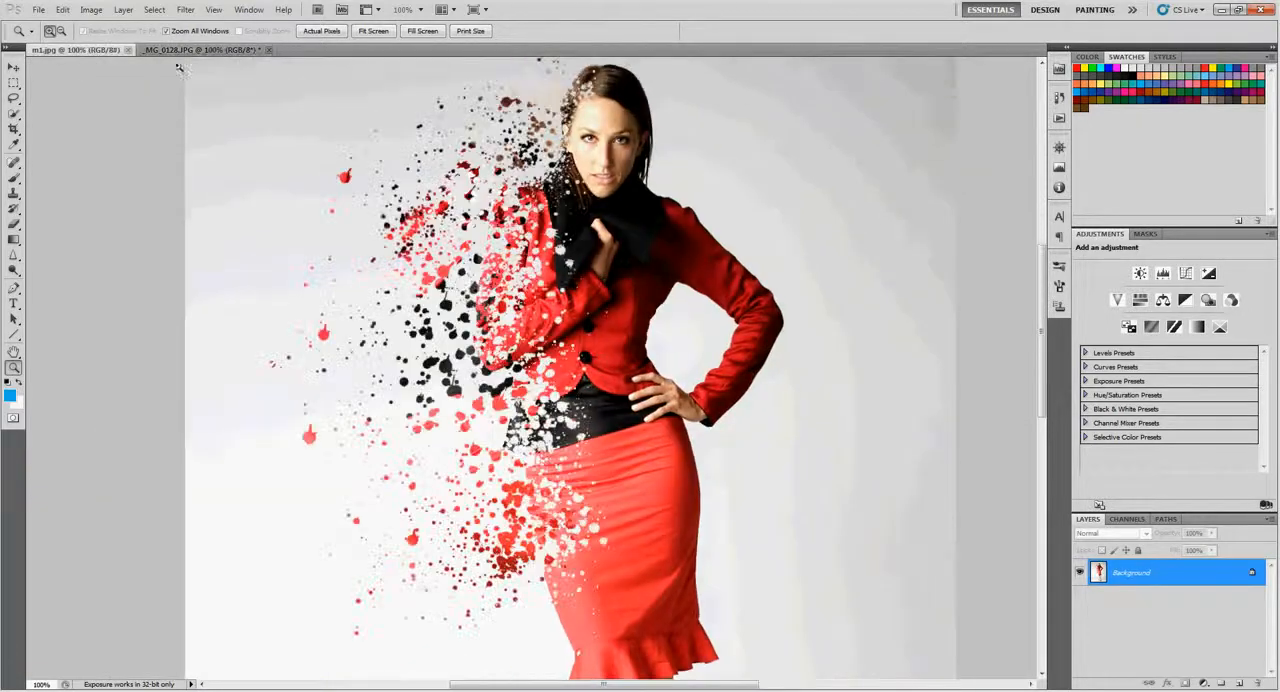
{"action": "left_click", "coordinate": [200, 50]}
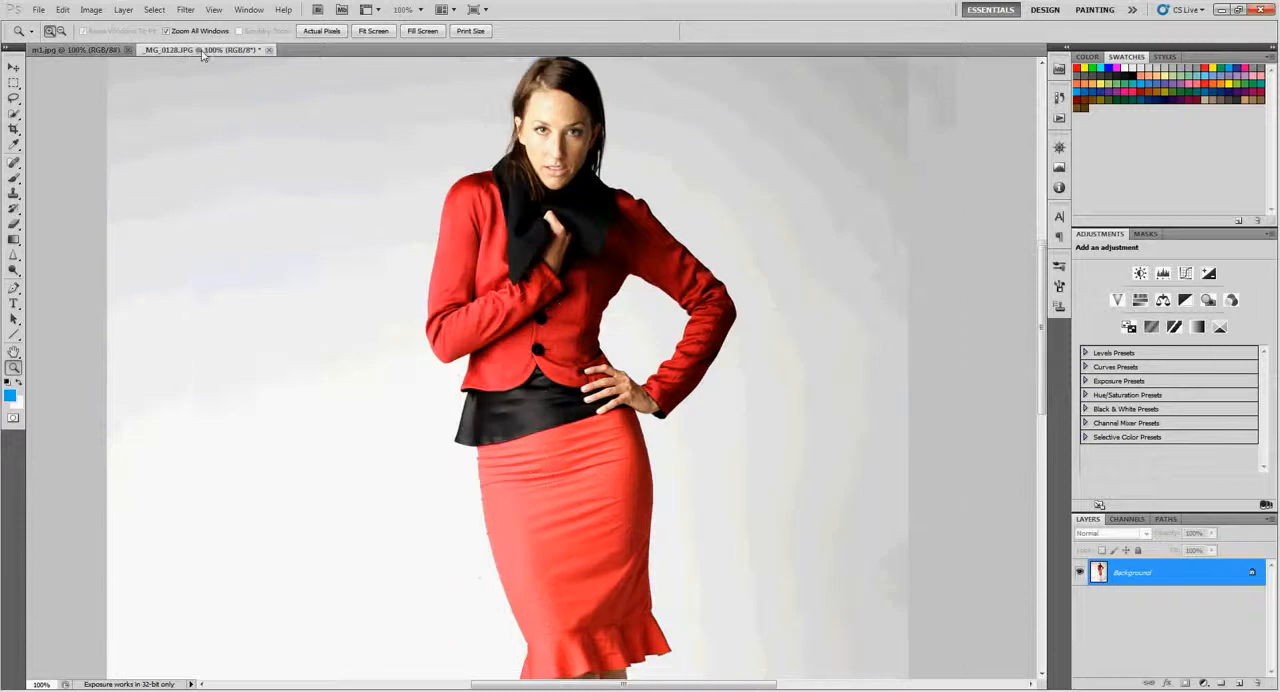
{"action": "left_click_drag", "start_coordinate": [426, 184], "coordinate": [446, 207]}
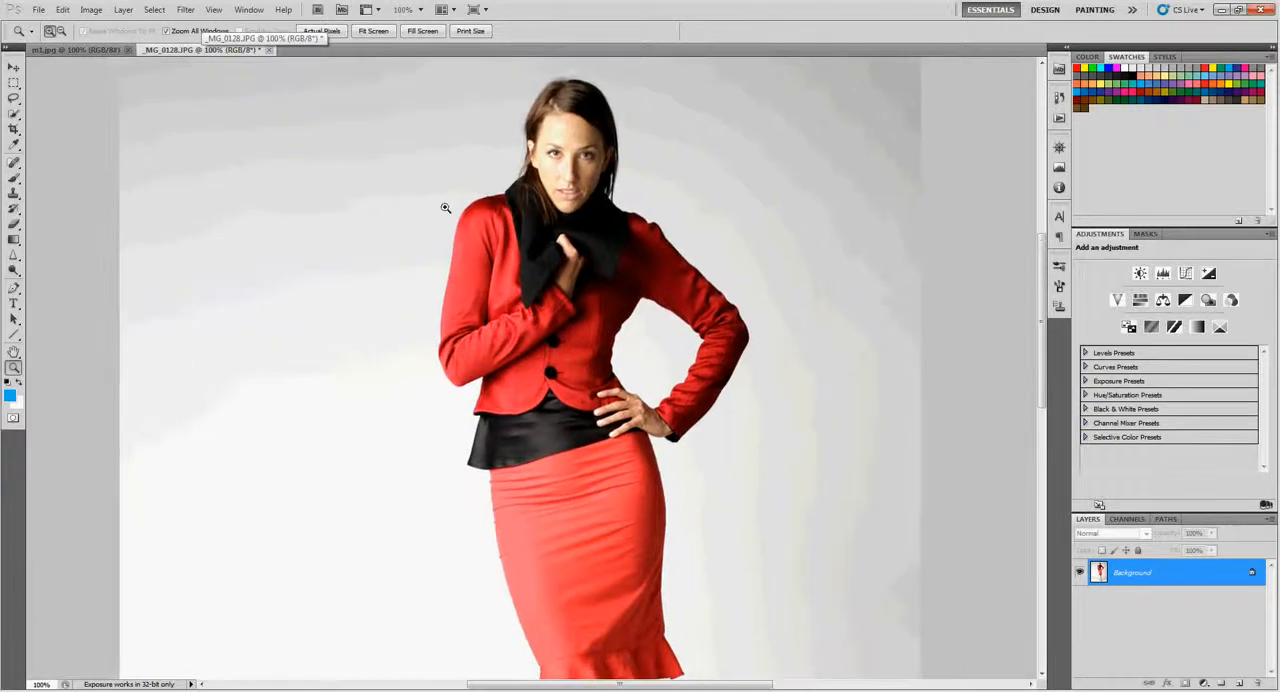
{"action": "left_click", "coordinate": [462, 245], "text": "alt"}
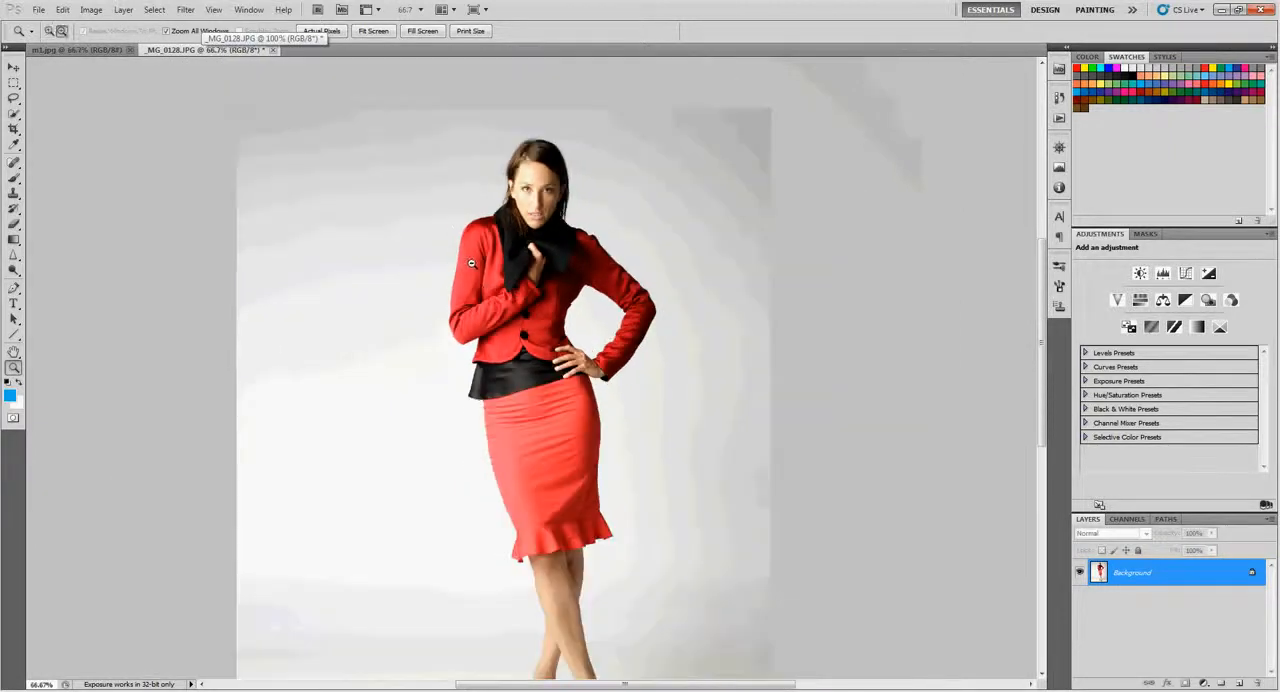
{"action": "left_click_drag", "start_coordinate": [488, 293], "coordinate": [540, 228]}
{"action": "left_click", "coordinate": [97, 51]}
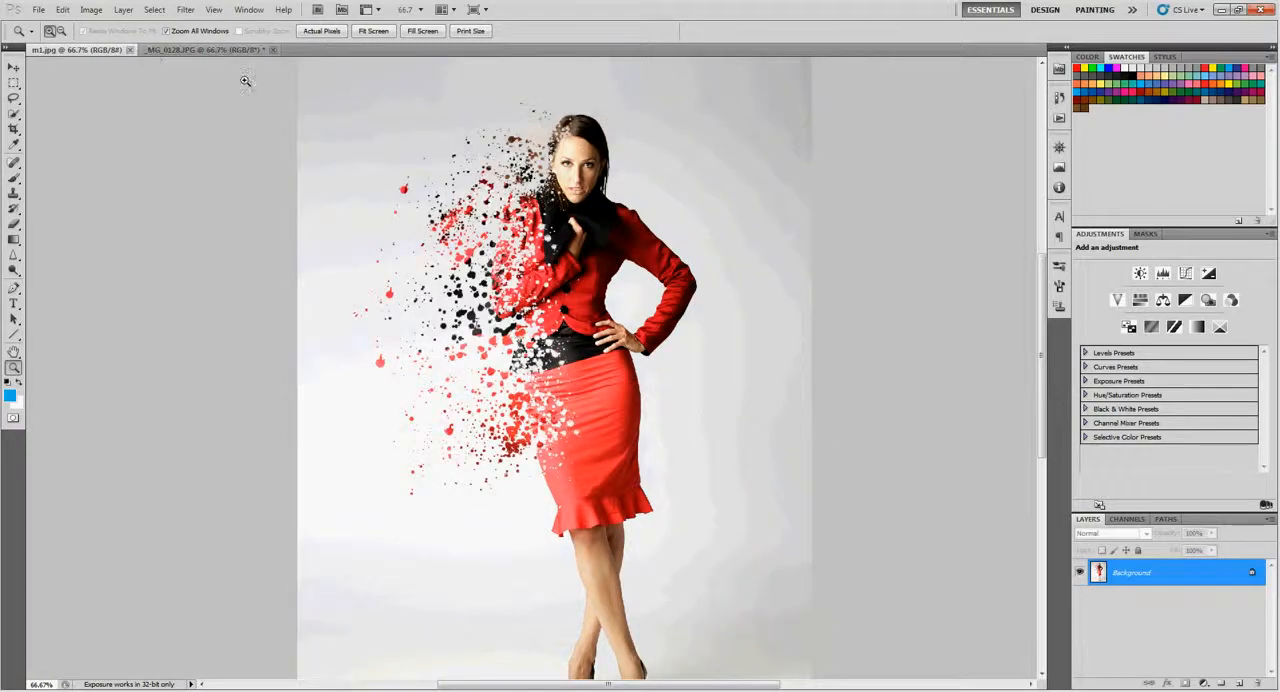
{"action": "left_click", "coordinate": [155, 52]}
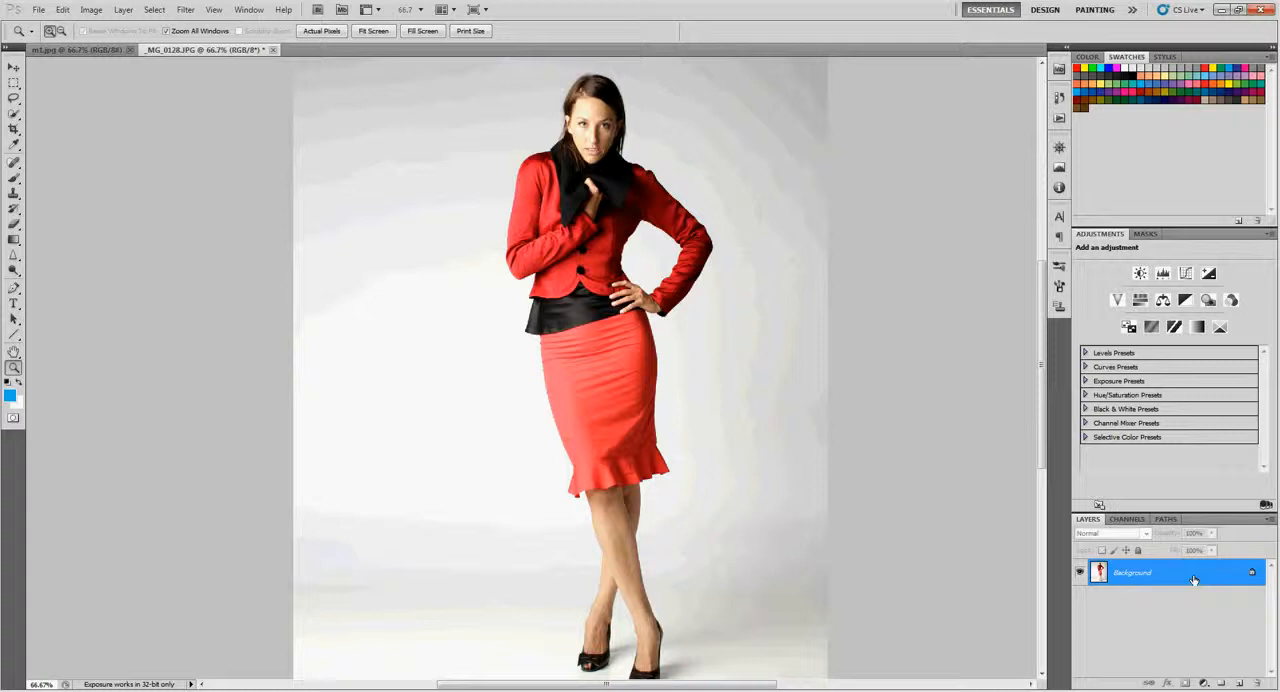
- Duplicate the Background layer of _MG_0128.JPG twice and close the m1.jpg reference image
{"action": "key", "text": "ctrl+j"}
{"action": "key", "text": "ctrl+j"}
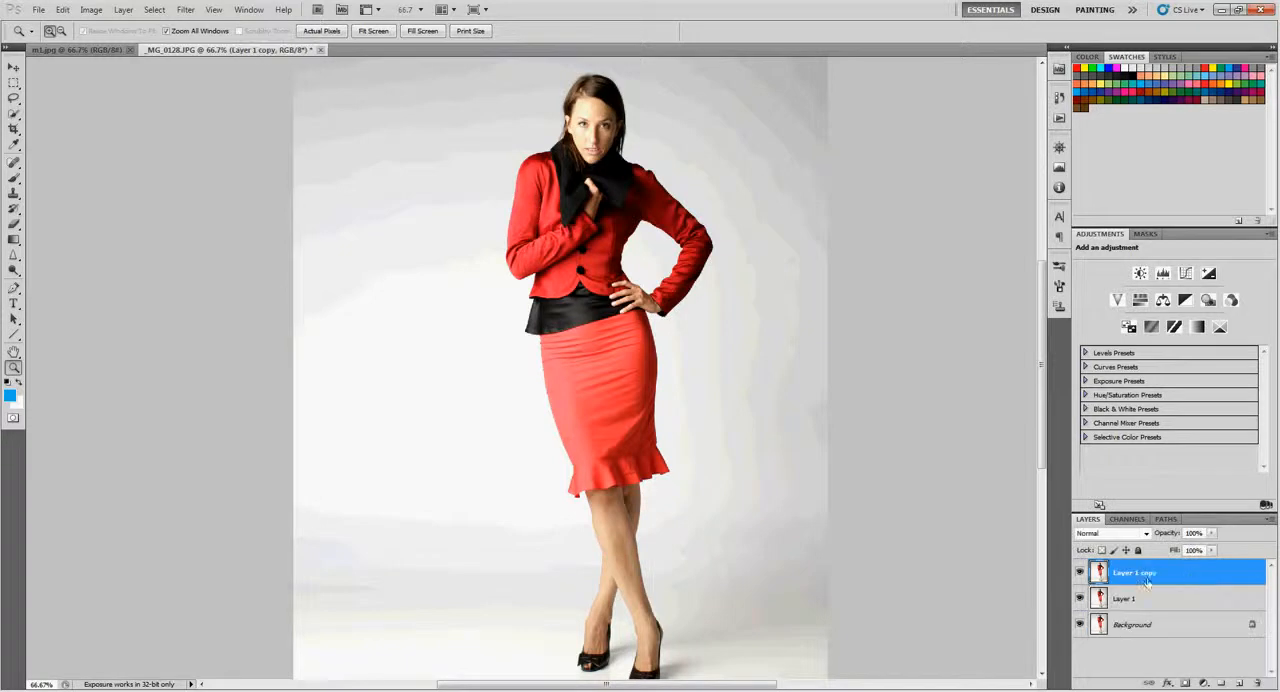
{"action": "left_click", "coordinate": [130, 49]}
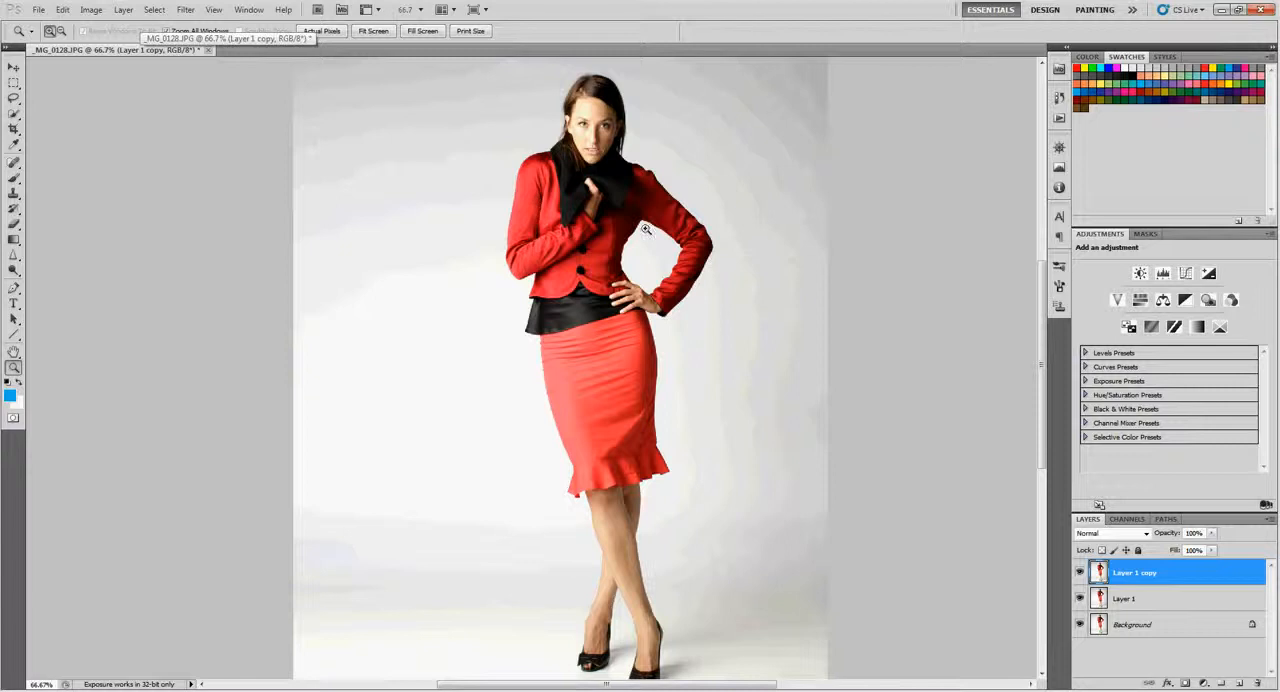
- Hide Layer 1 copy and draw a loose lasso selection around the whole woman on Layer 1
{"action": "left_click_drag", "start_coordinate": [659, 241], "coordinate": [640, 246]}
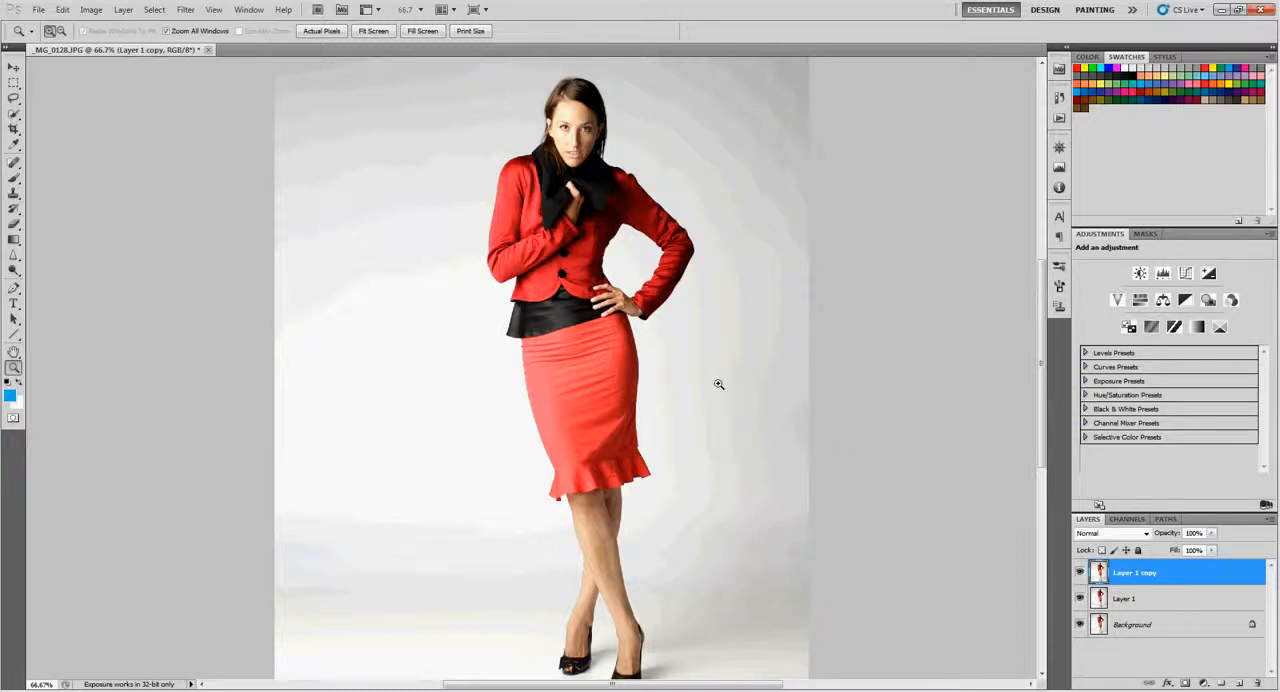
{"action": "left_click", "coordinate": [668, 359], "text": "alt"}
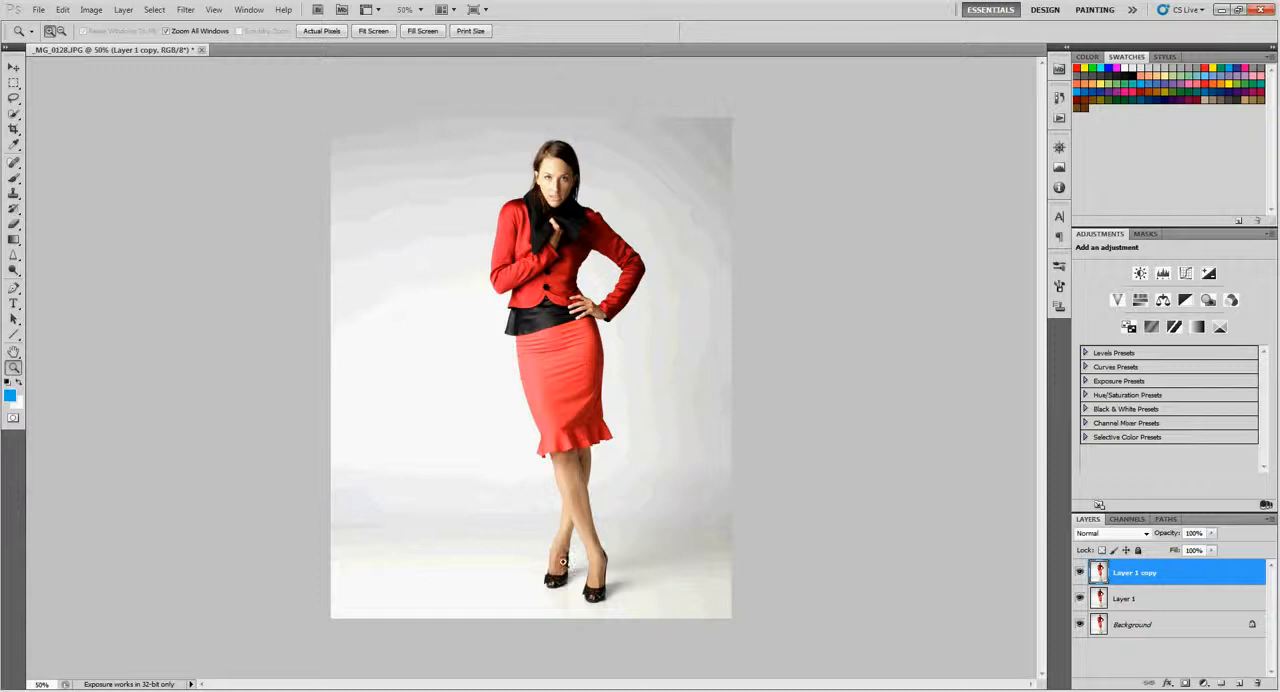
{"action": "left_click", "coordinate": [1079, 573]}
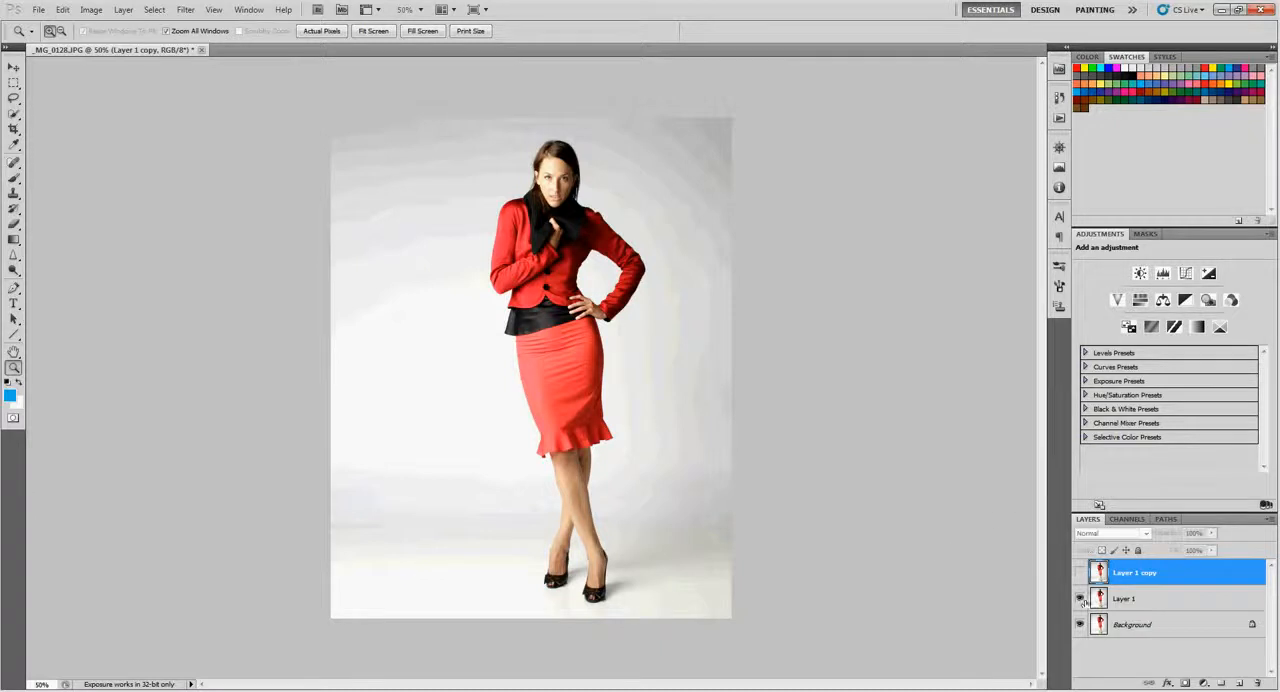
{"action": "left_click", "coordinate": [1098, 600]}
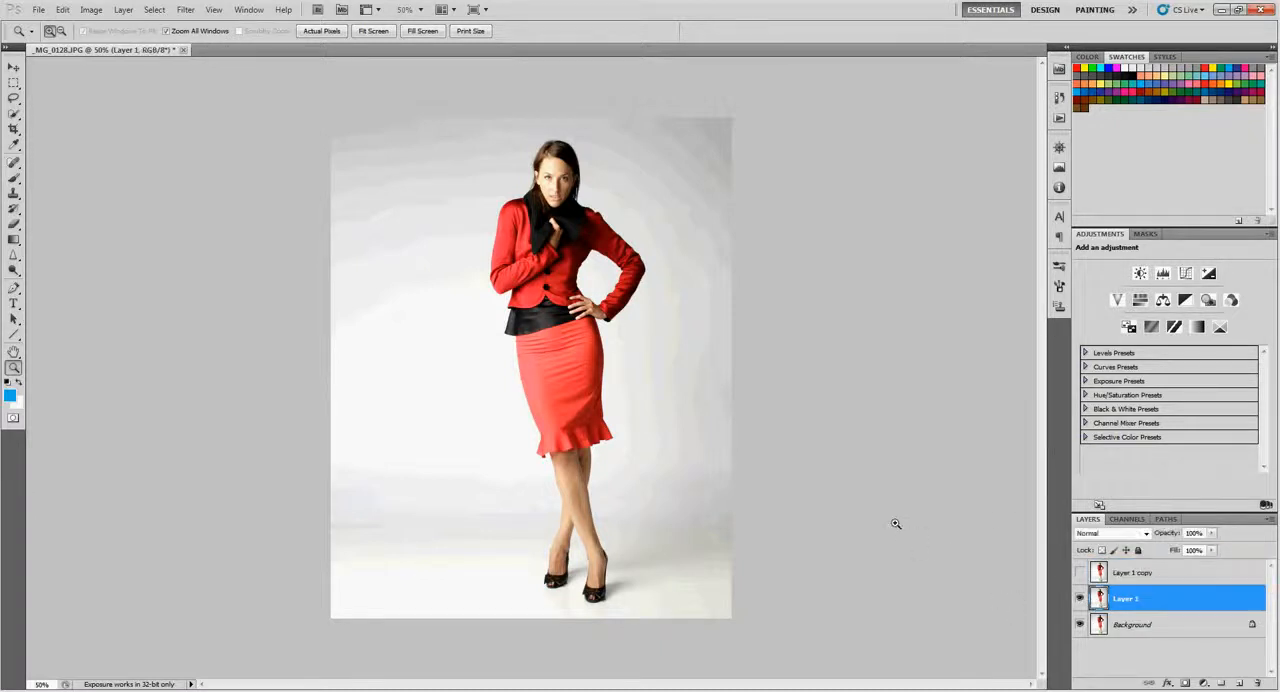
{"action": "key", "text": "l"}
{"action": "mouse_move", "coordinate": [628, 428]}
{"action": "left_mouse_down"}
{"action": "mouse_move", "coordinate": [616, 378]}
{"action": "mouse_move", "coordinate": [672, 263]}
{"action": "mouse_move", "coordinate": [556, 133]}
{"action": "mouse_move", "coordinate": [497, 192]}
{"action": "mouse_move", "coordinate": [472, 270]}
{"action": "mouse_move", "coordinate": [534, 620]}
{"action": "mouse_move", "coordinate": [604, 626]}
{"action": "mouse_move", "coordinate": [621, 590]}
{"action": "mouse_move", "coordinate": [630, 455]}
{"action": "left_mouse_up"}
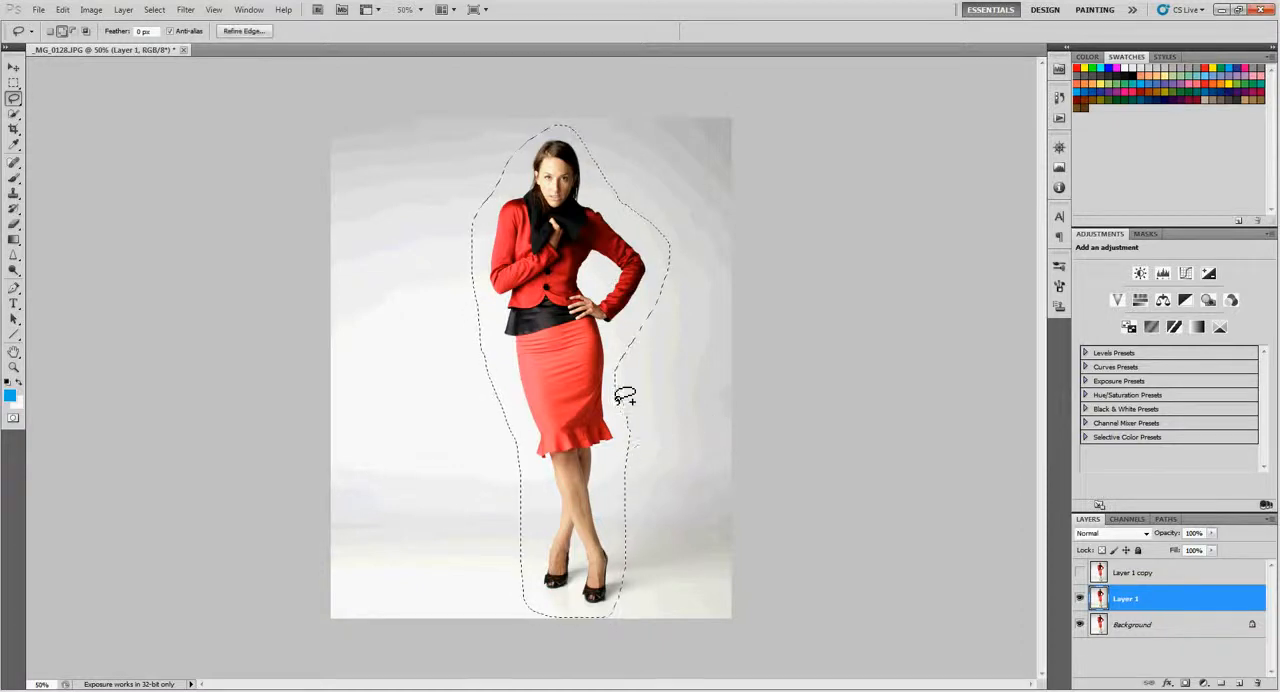
- Remove the woman from Layer 1 with a Content-Aware fill in Normal mode at 100% opacity, and clear the selection
{"action": "key", "text": "shift+F5"}
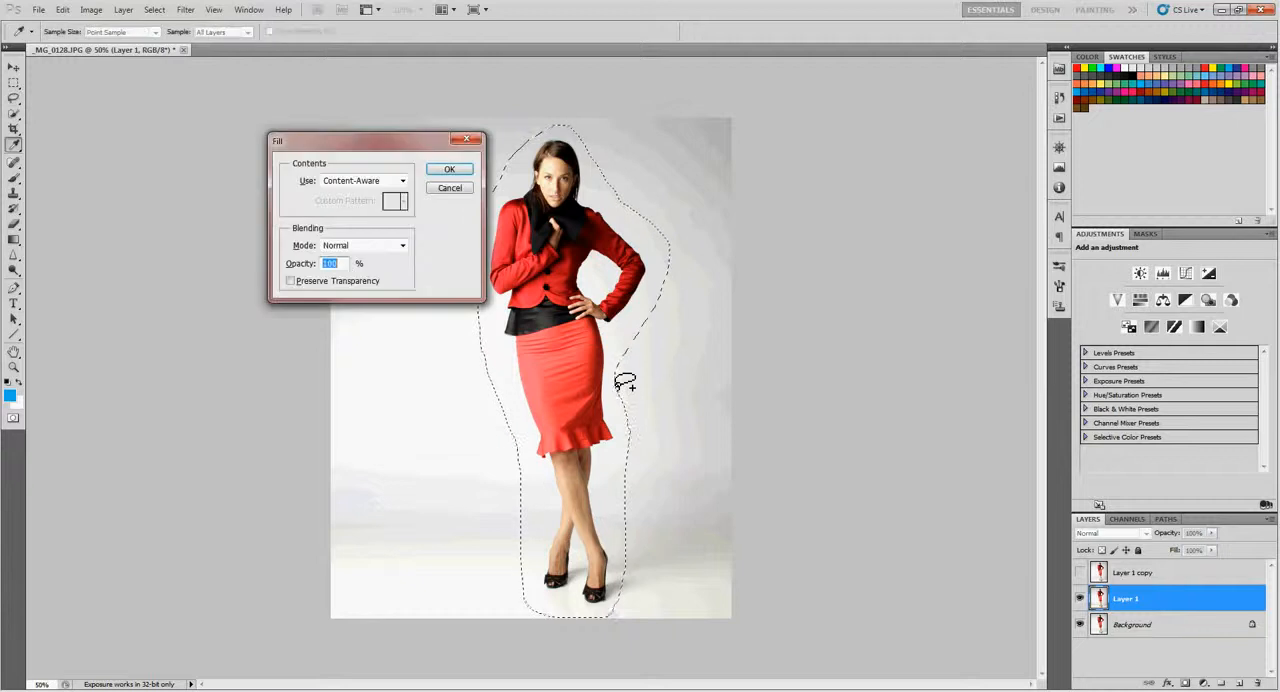
{"action": "left_click", "coordinate": [437, 170]}
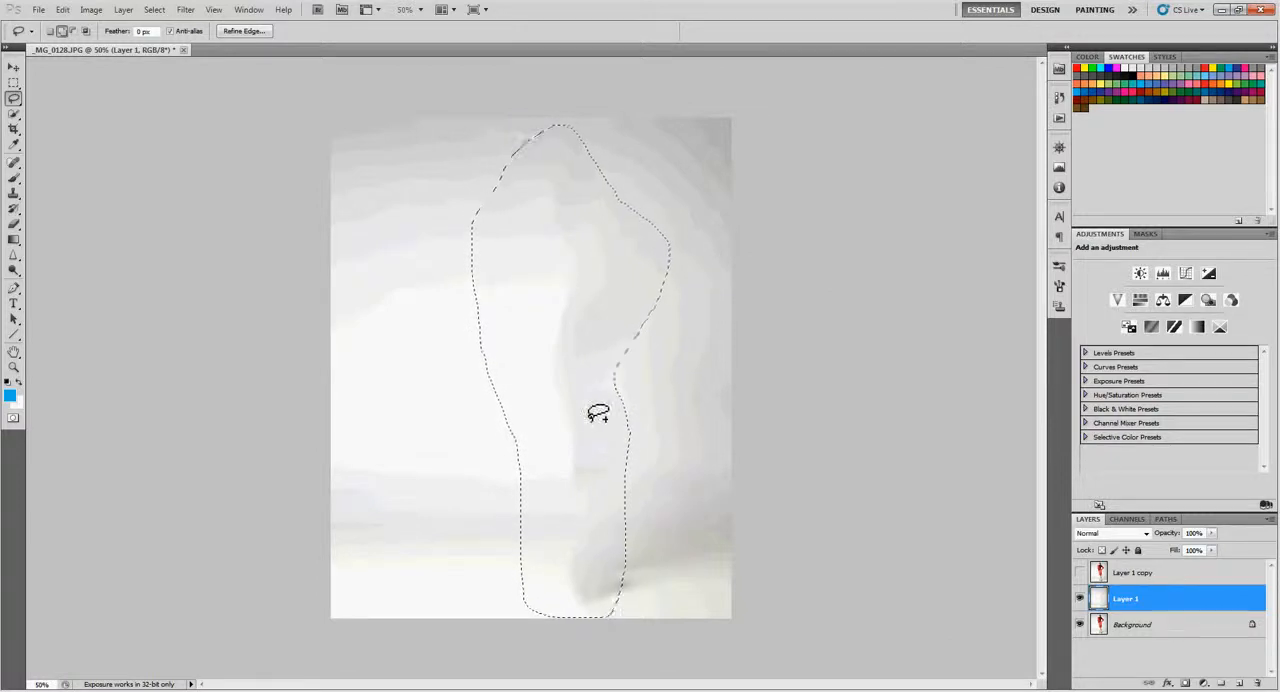
{"action": "left_click", "coordinate": [552, 222]}
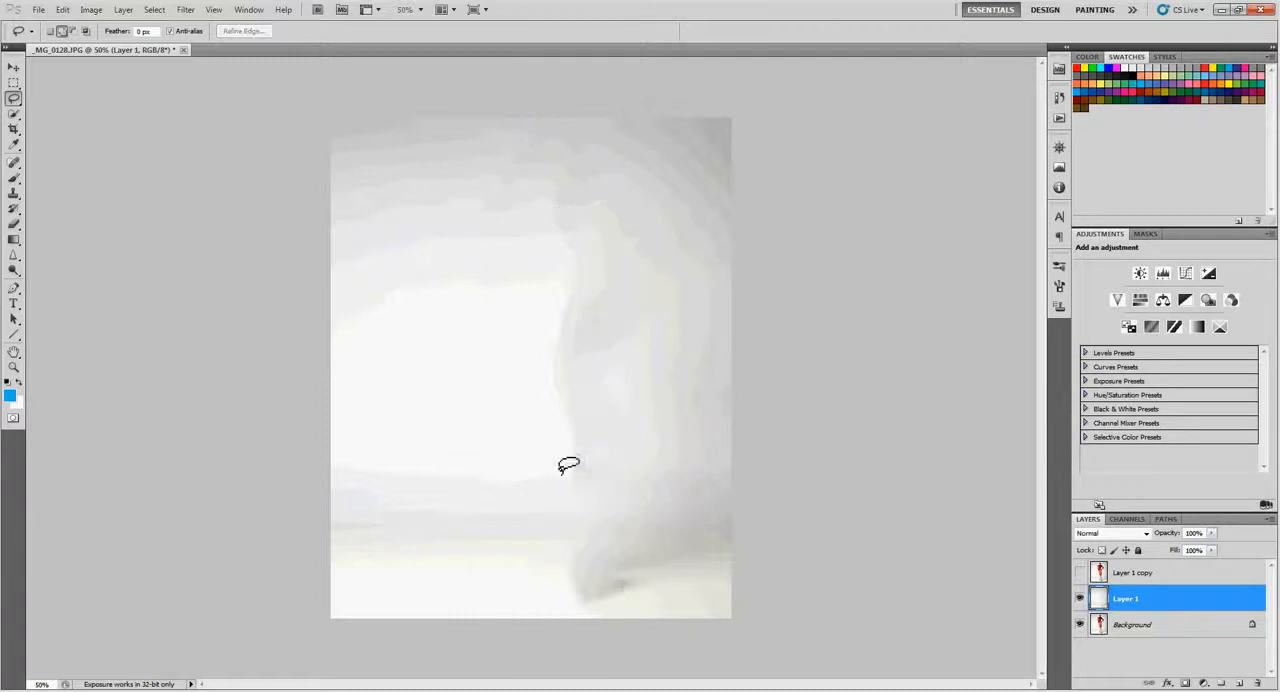
- Show Layer 1 copy and select the woman's whole figure on it with the Quick Selection tool
{"action": "left_click", "coordinate": [1080, 572]}
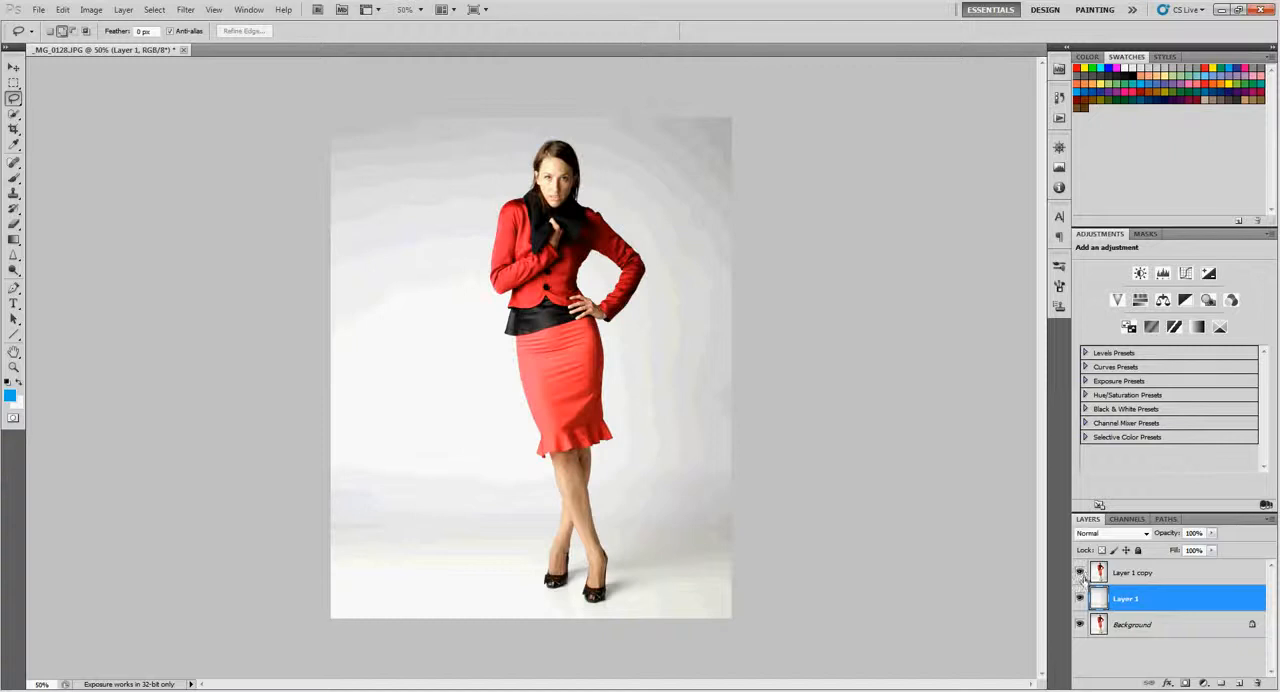
{"action": "left_click", "coordinate": [1122, 578]}
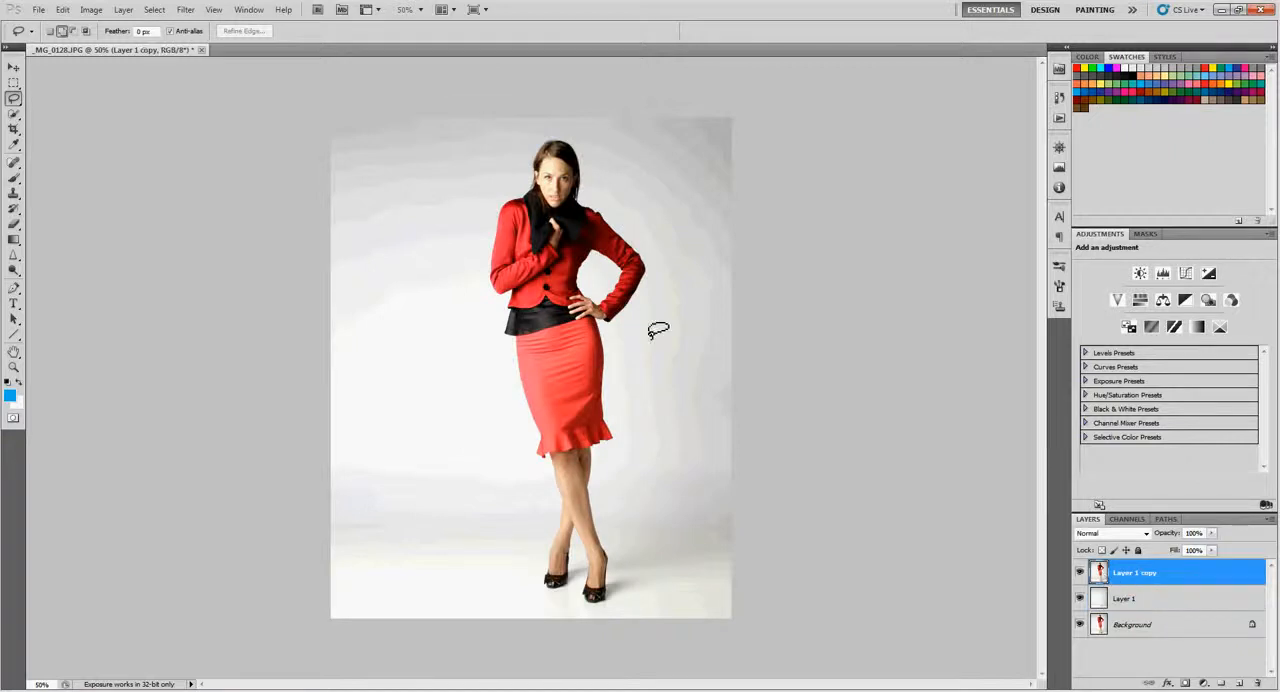
{"action": "key", "text": "w"}
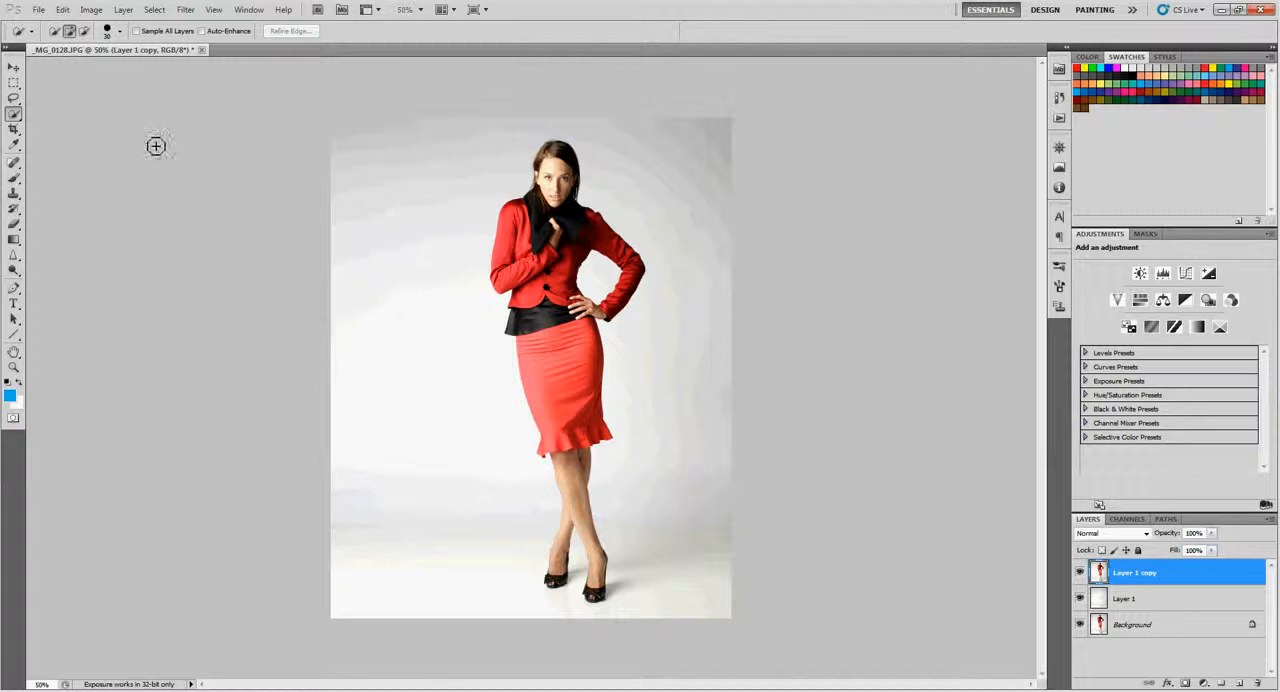
{"action": "left_click", "coordinate": [15, 116]}
{"action": "left_click", "coordinate": [88, 117]}
{"action": "mouse_move", "coordinate": [577, 210]}
{"action": "left_mouse_down"}
{"action": "mouse_move", "coordinate": [561, 163]}
{"action": "mouse_move", "coordinate": [566, 377]}
{"action": "mouse_move", "coordinate": [598, 436]}
{"action": "mouse_move", "coordinate": [585, 493]}
{"action": "mouse_move", "coordinate": [595, 605]}
{"action": "mouse_move", "coordinate": [600, 594]}
{"action": "mouse_move", "coordinate": [558, 575]}
{"action": "left_mouse_up"}
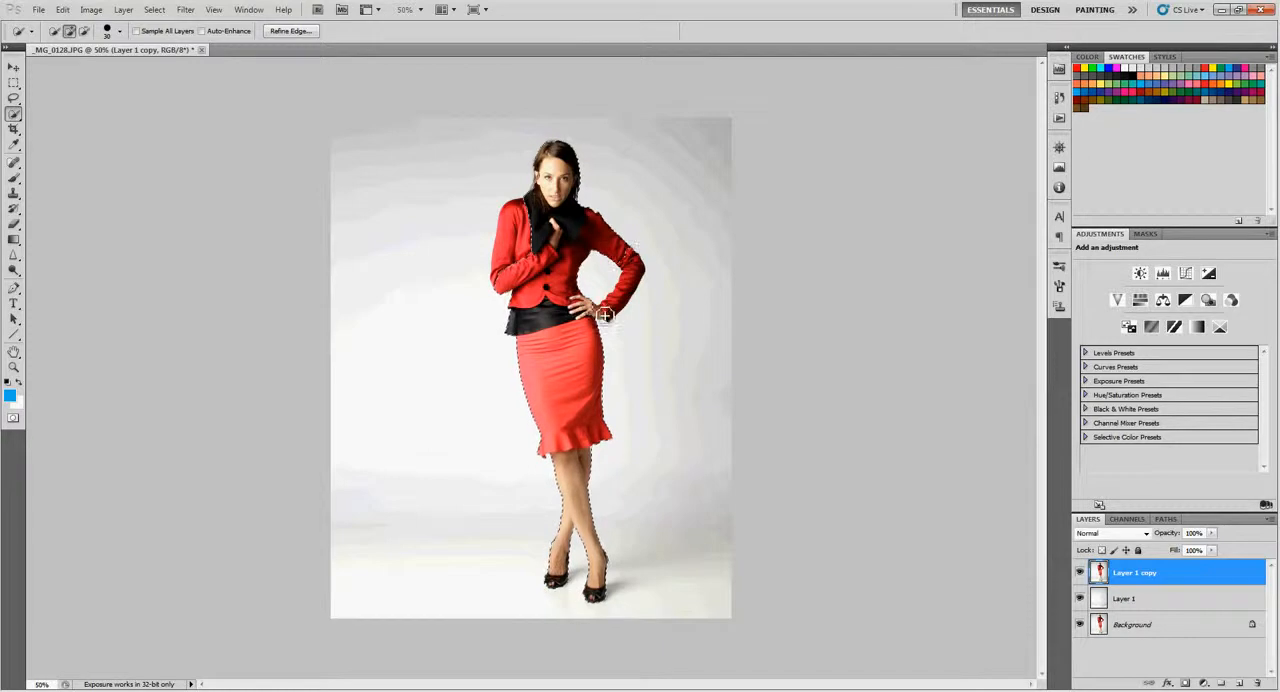
{"action": "left_click_drag", "start_coordinate": [613, 316], "coordinate": [624, 281]}
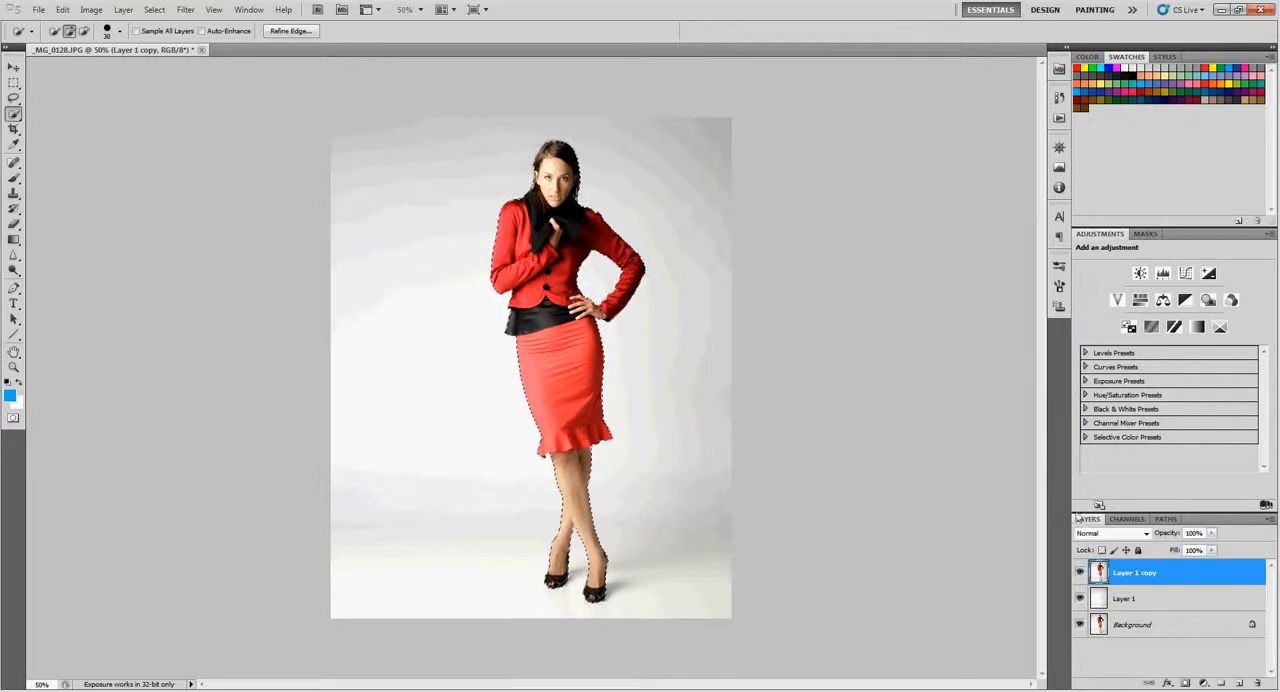
- Copy the selected woman to a new layer and check the cutout on its own before restoring the other layers
{"action": "key", "text": "ctrl+j"}
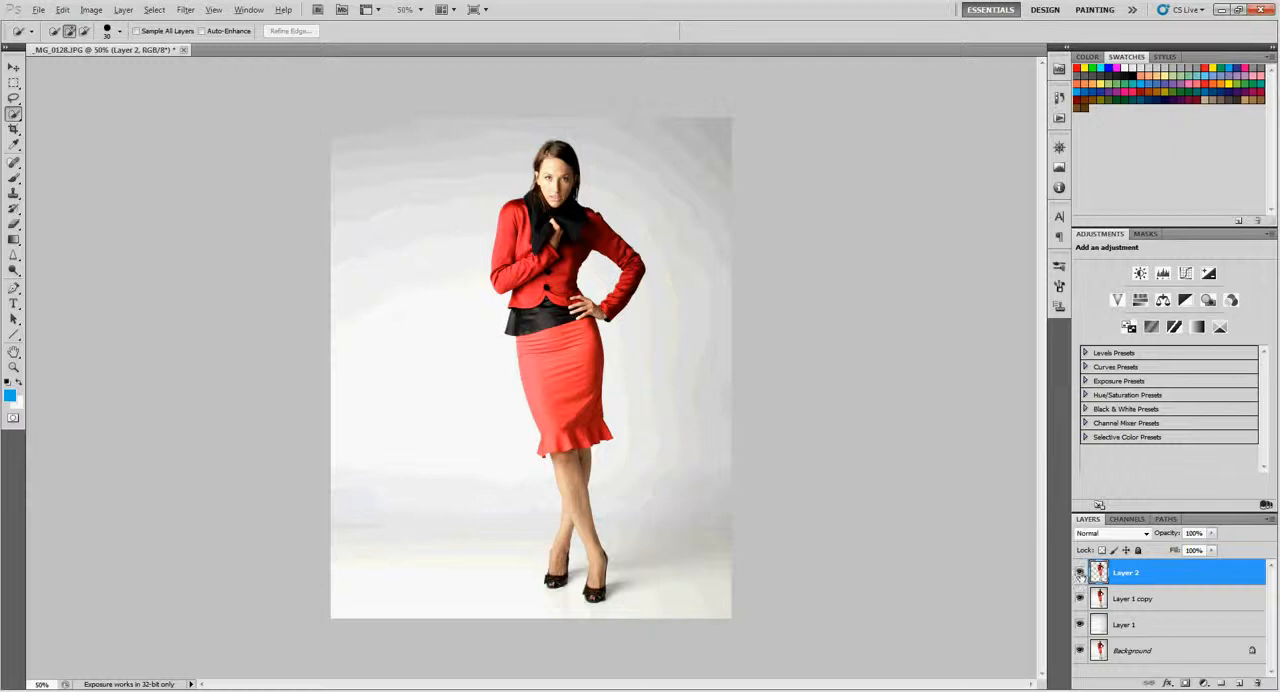
{"action": "left_click", "coordinate": [1080, 572], "text": "alt"}
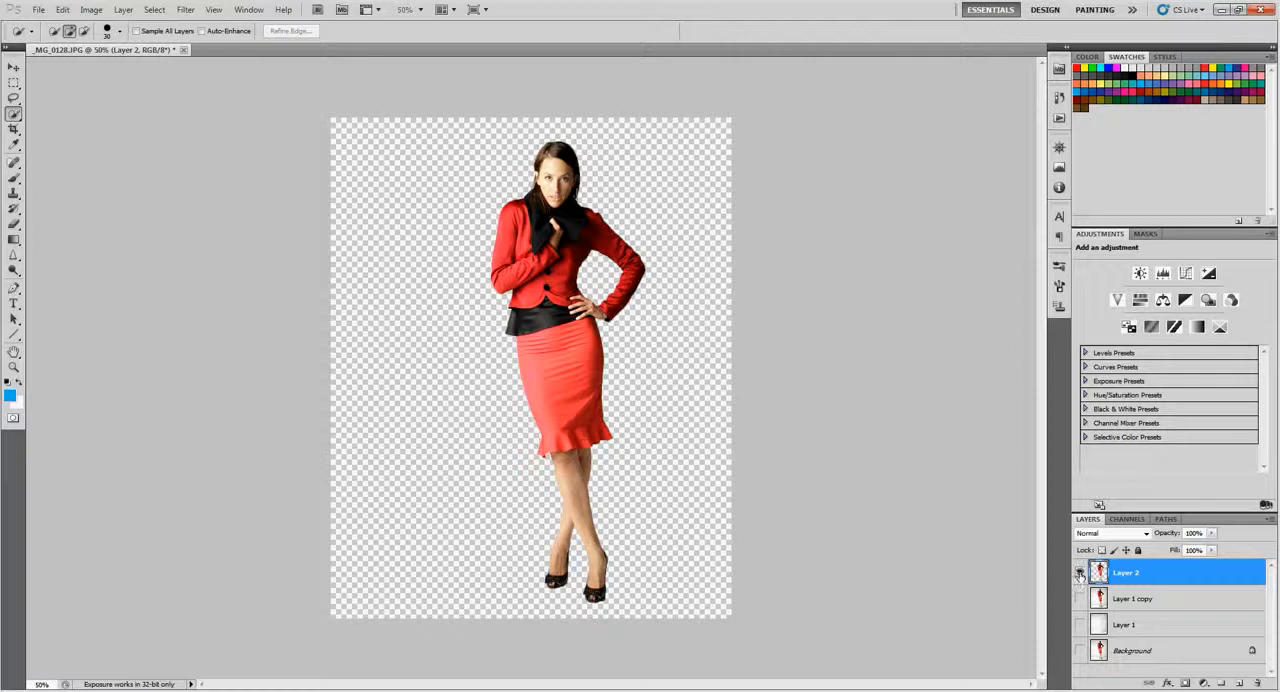
{"action": "left_click", "coordinate": [1080, 572], "text": "alt"}
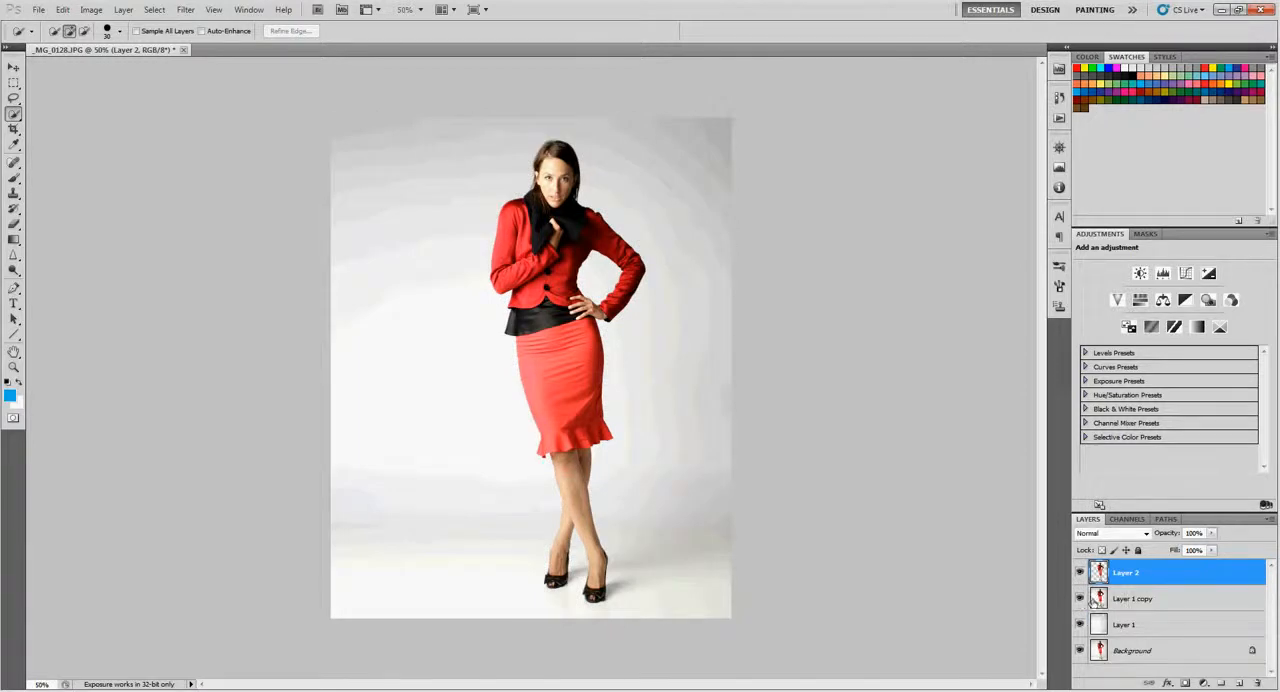
- Hide Layer 1 copy and duplicate the woman's cutout on Layer 2
{"action": "left_click", "coordinate": [1080, 599]}
{"action": "left_click", "coordinate": [1080, 599]}
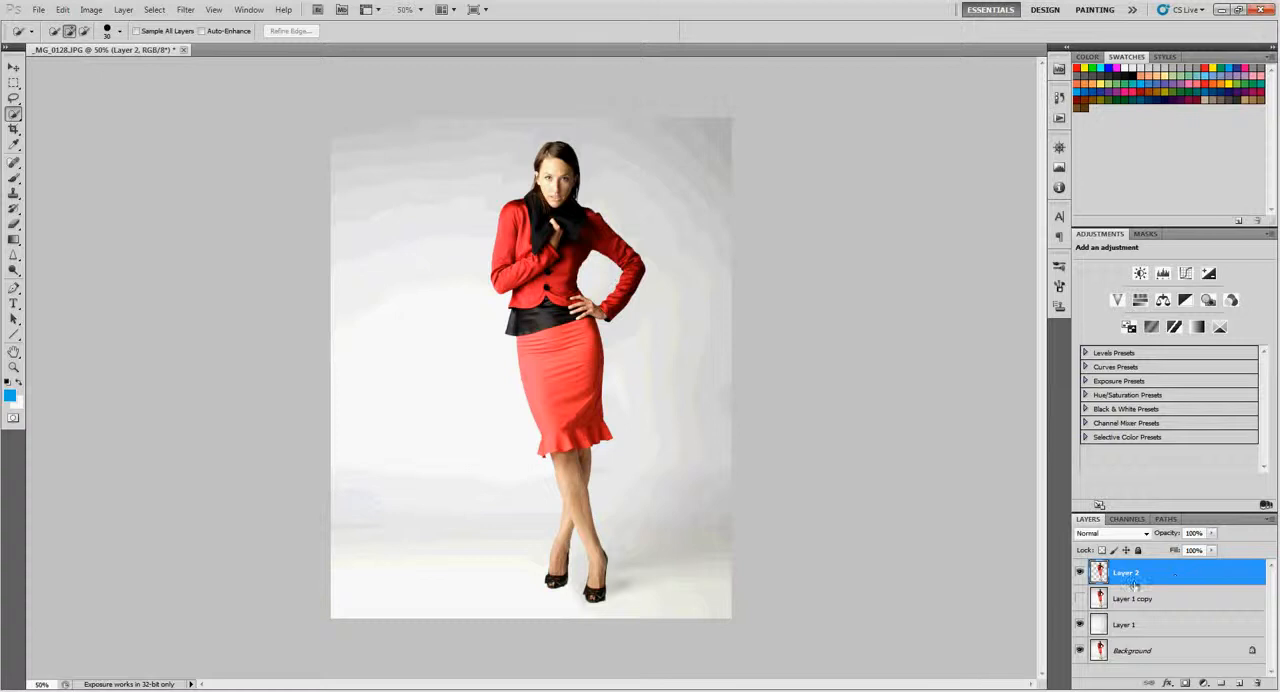
{"action": "key", "text": "ctrl+j"}
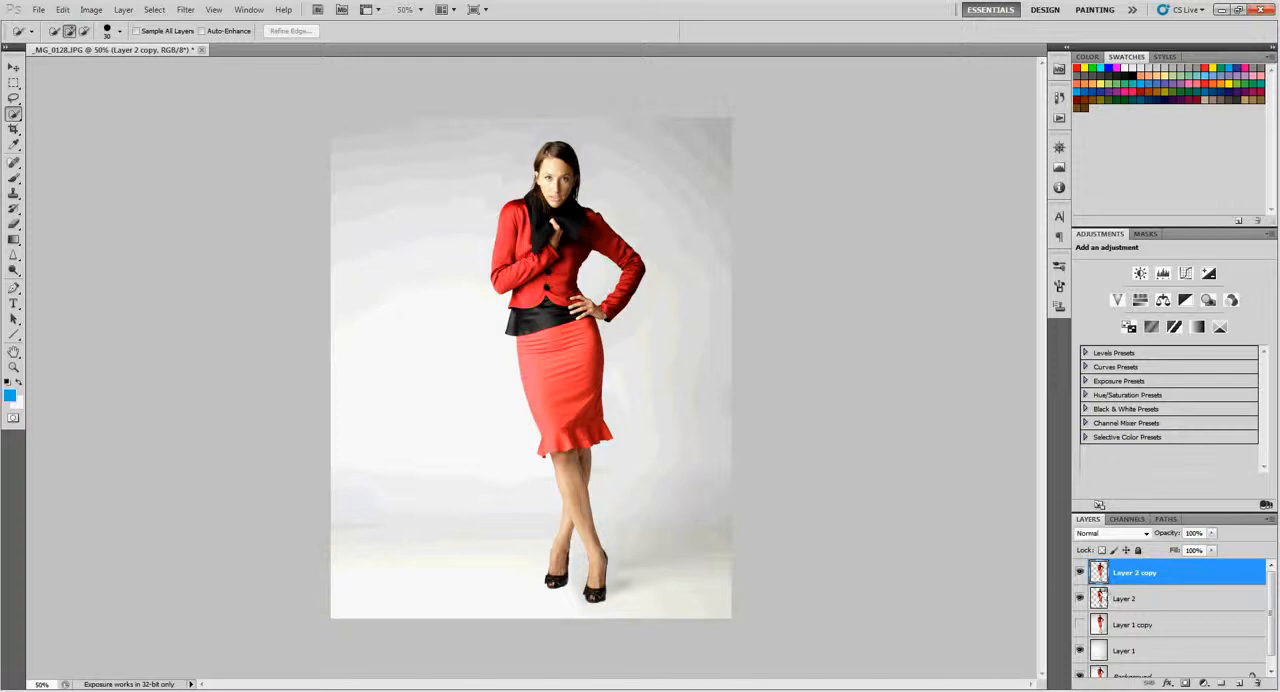
- Liquify Layer 2 with a size 765 Forward Warp brush, stretching the woman's head, torso and skirt mostly toward the image's left edge
{"action": "left_click", "coordinate": [1136, 599]}
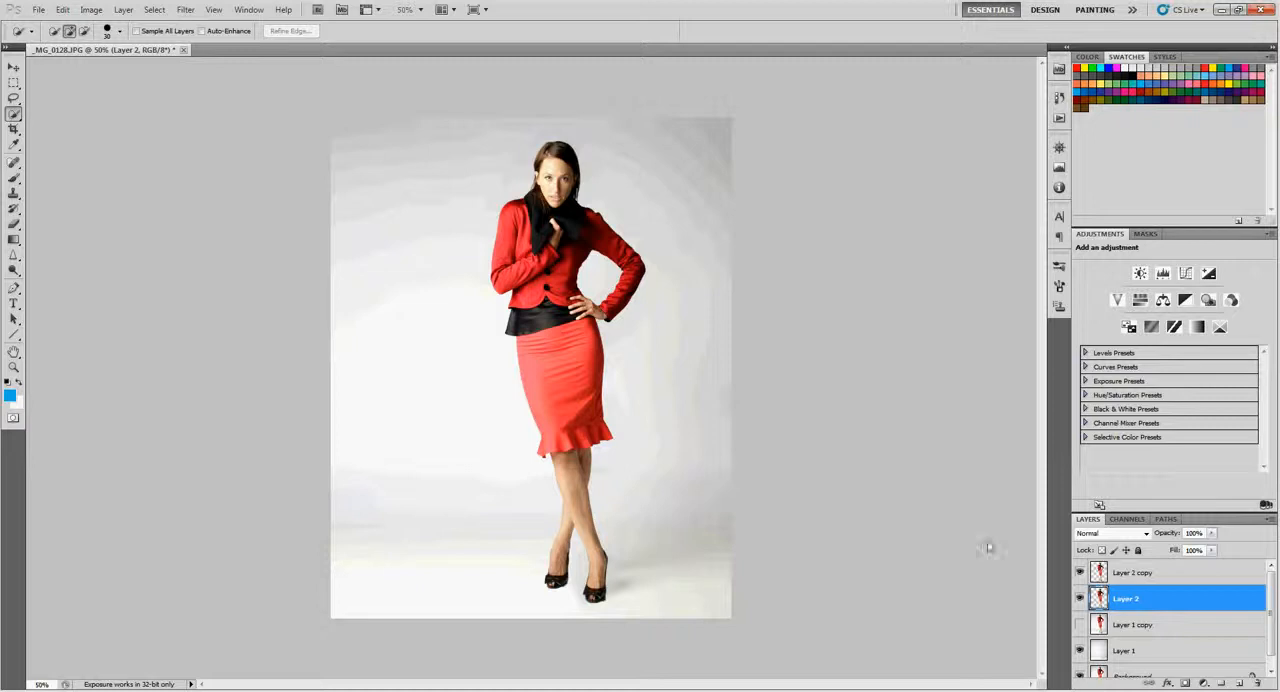
{"action": "left_click", "coordinate": [185, 10]}
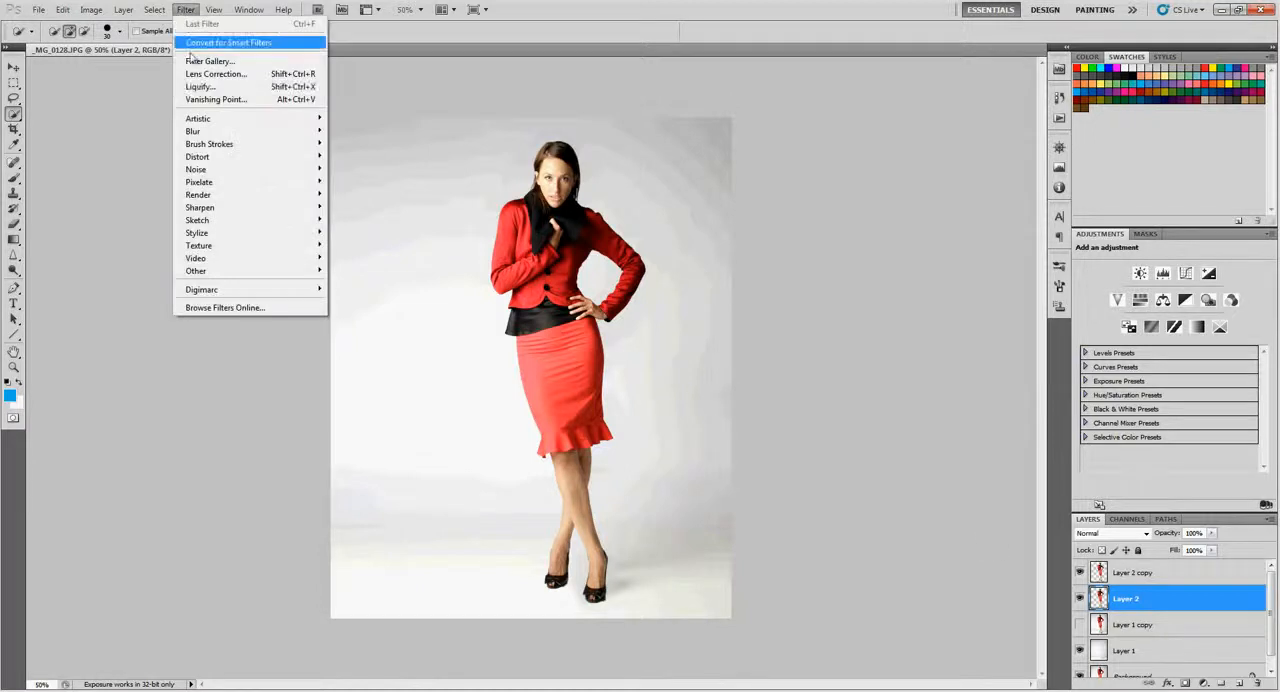
{"action": "left_click", "coordinate": [200, 86]}
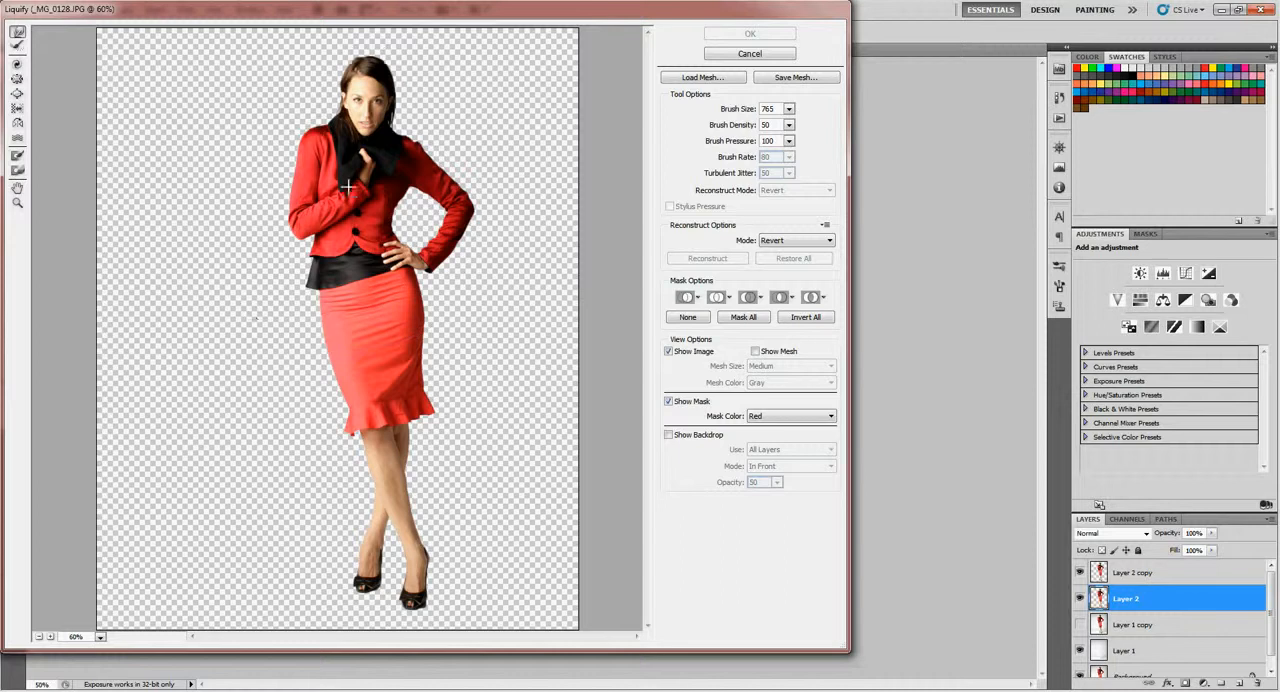
{"action": "left_click_drag", "start_coordinate": [331, 183], "coordinate": [210, 145]}
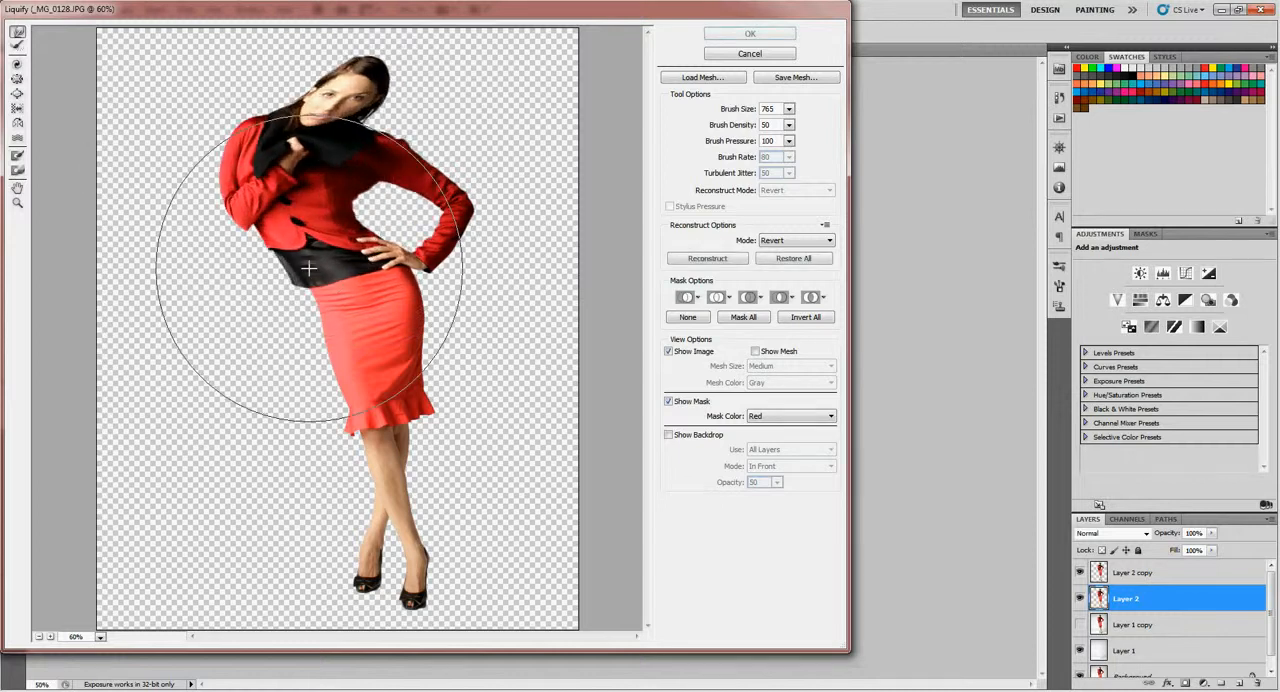
{"action": "left_click_drag", "start_coordinate": [286, 271], "coordinate": [203, 272]}
{"action": "left_click_drag", "start_coordinate": [305, 220], "coordinate": [385, 221]}
{"action": "left_click_drag", "start_coordinate": [305, 352], "coordinate": [229, 351]}
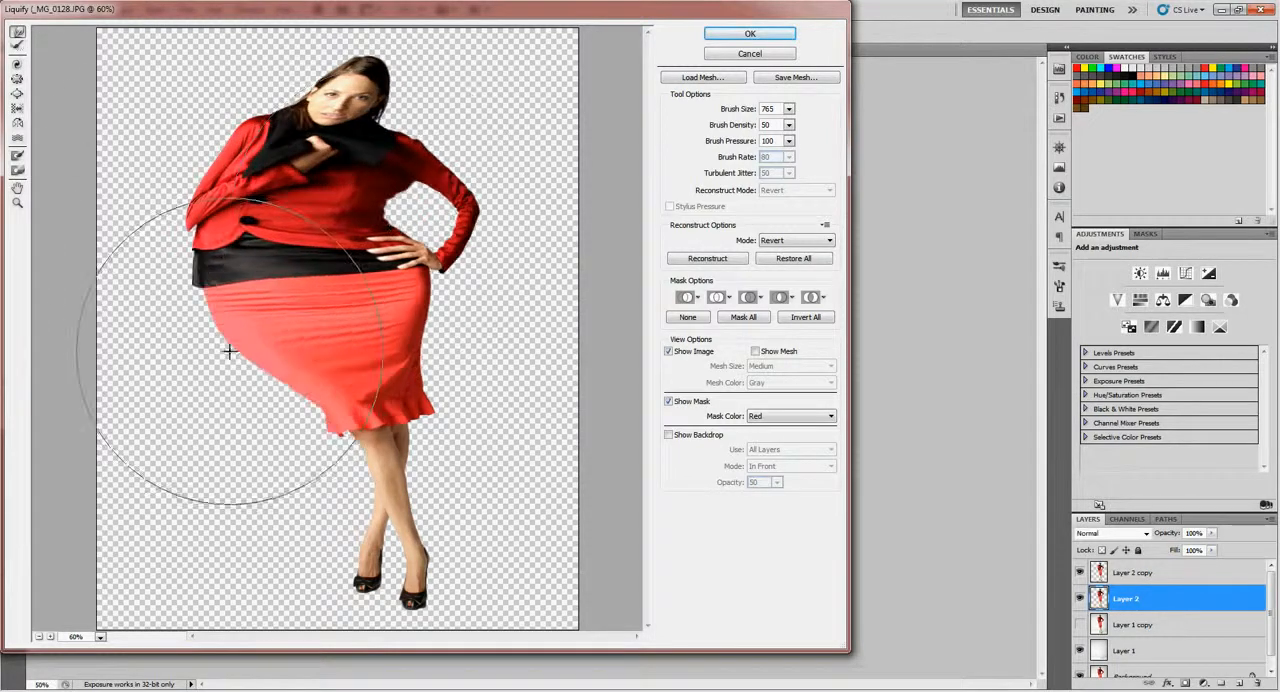
{"action": "left_click_drag", "start_coordinate": [291, 126], "coordinate": [239, 88]}
{"action": "left_click_drag", "start_coordinate": [260, 214], "coordinate": [222, 212]}
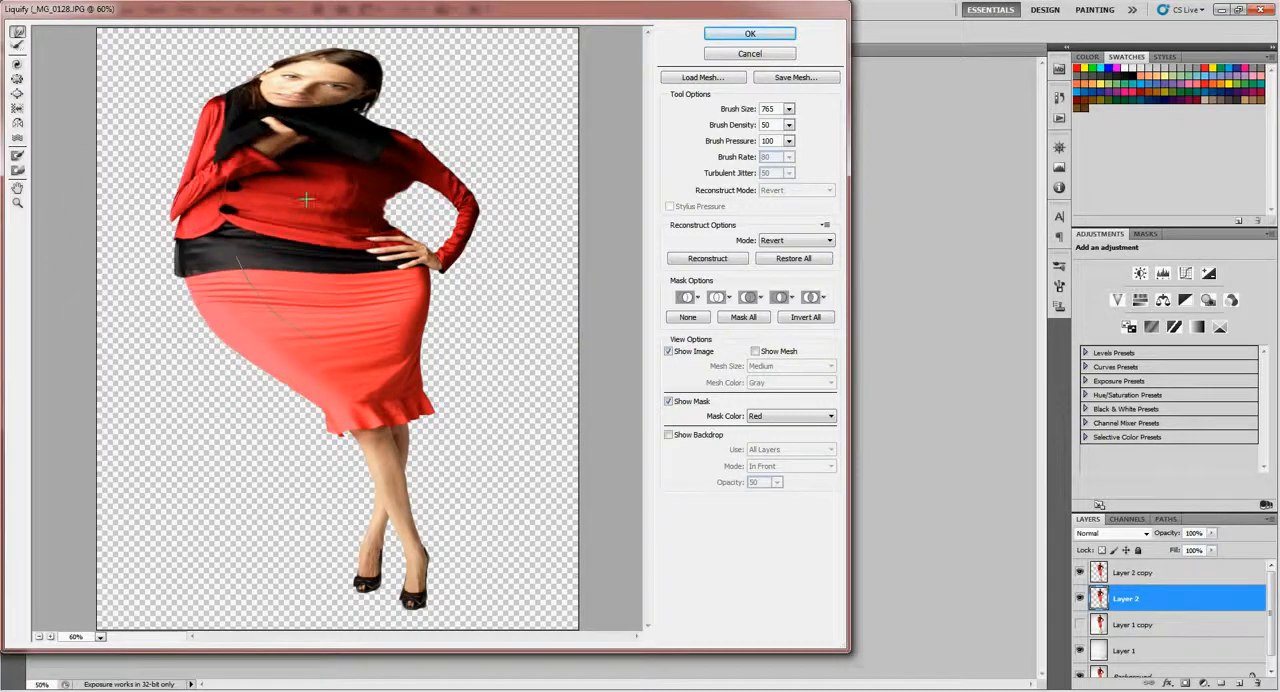
{"action": "left_click_drag", "start_coordinate": [321, 180], "coordinate": [349, 180]}
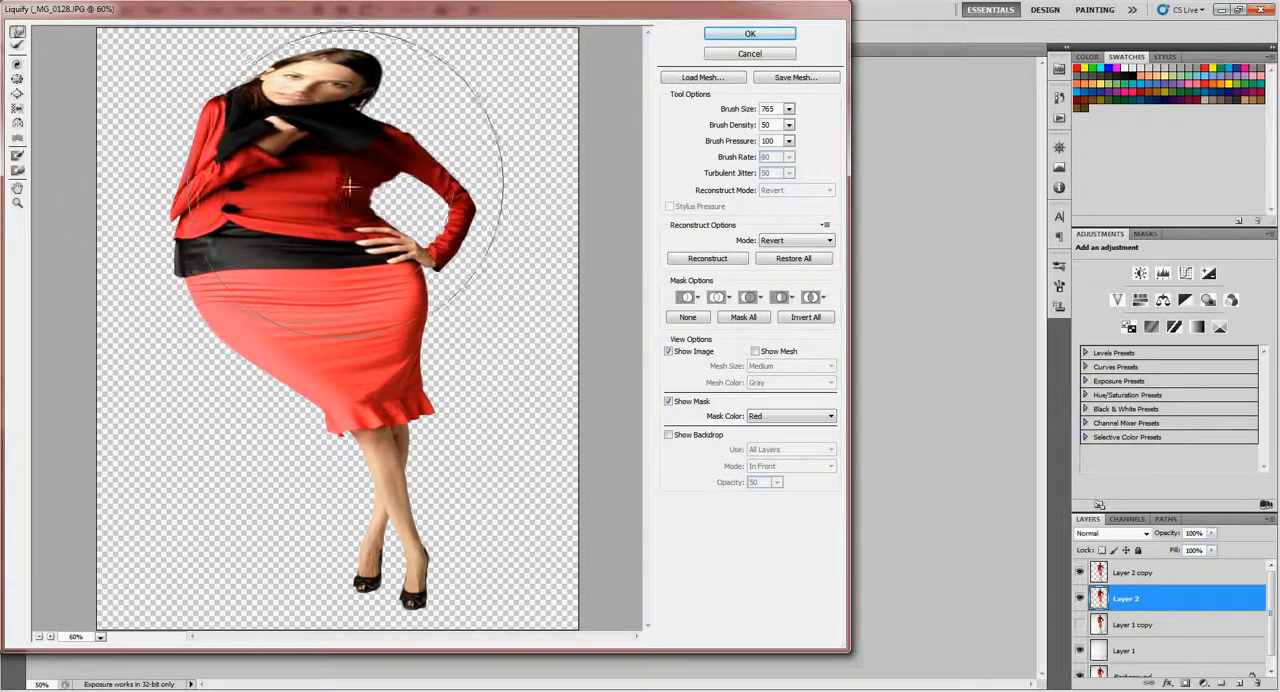
{"action": "left_click_drag", "start_coordinate": [277, 288], "coordinate": [254, 287]}
{"action": "left_click_drag", "start_coordinate": [286, 243], "coordinate": [269, 233]}
{"action": "mouse_move", "coordinate": [411, 283]}
{"action": "left_mouse_down"}
{"action": "mouse_move", "coordinate": [442, 283]}
{"action": "mouse_move", "coordinate": [366, 281]}
{"action": "left_mouse_up"}
{"action": "left_click_drag", "start_coordinate": [293, 188], "coordinate": [282, 181]}
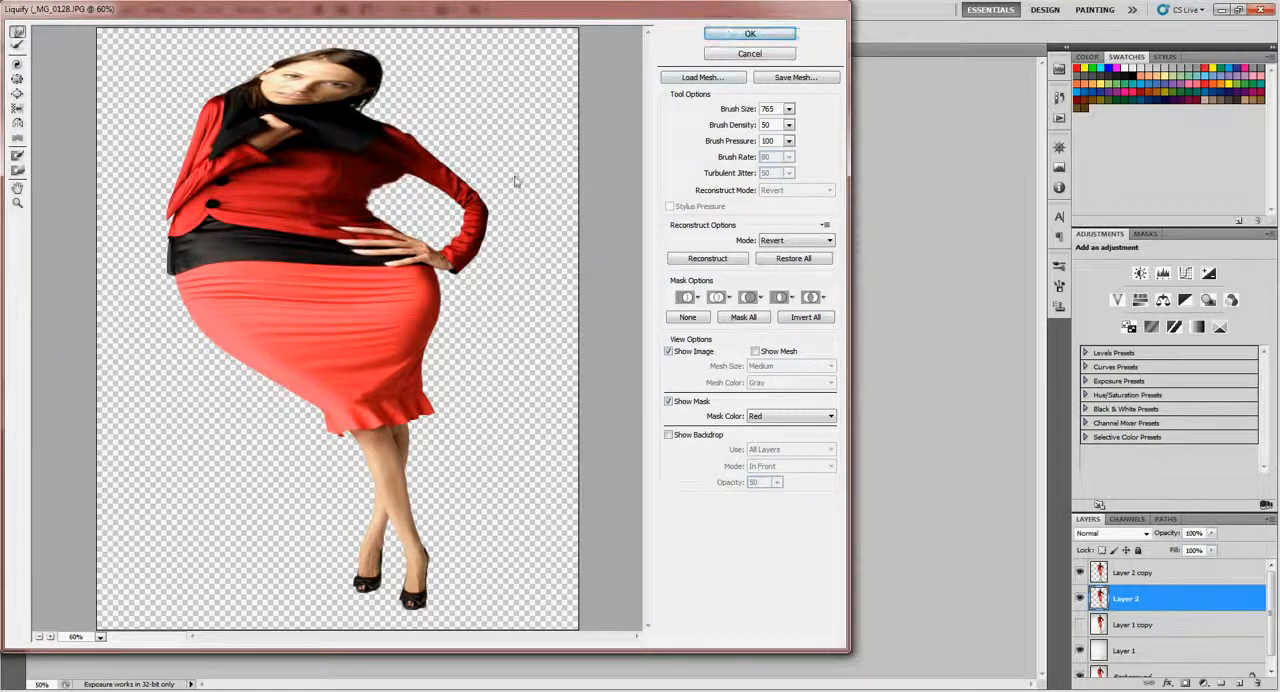
{"action": "key", "text": "Return"}
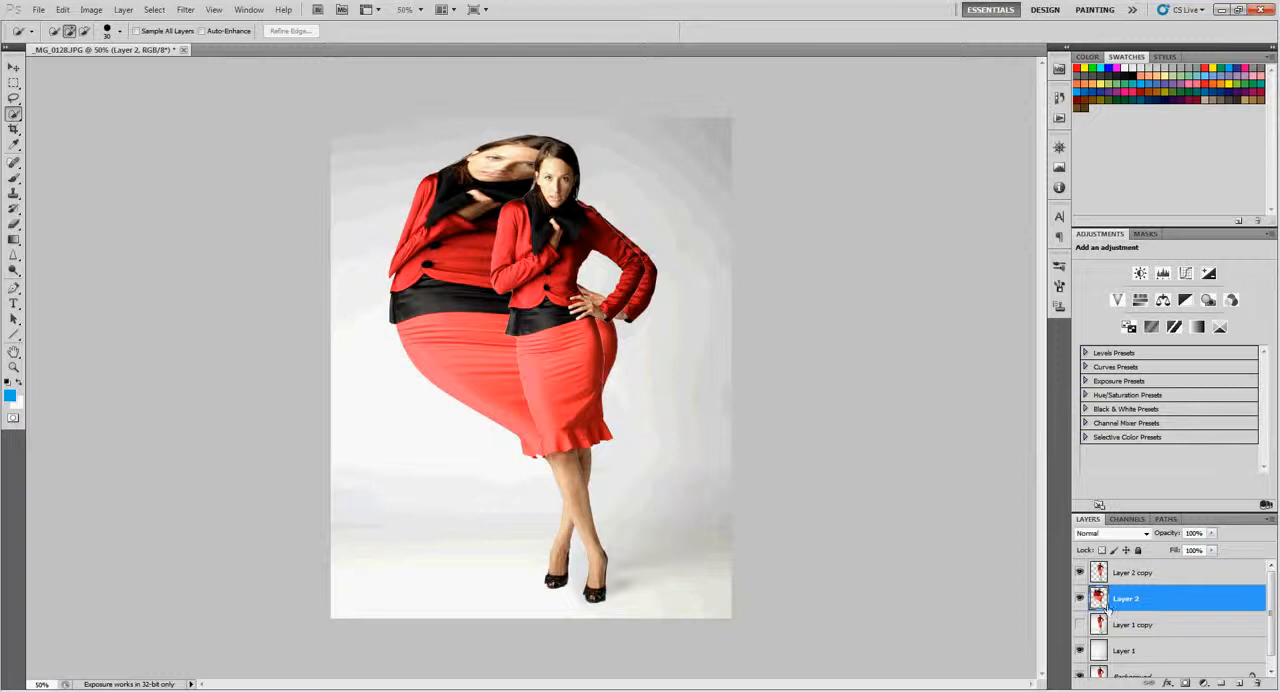
- Add a layer mask to Layer 2 and invert it to black, and add a white layer mask to Layer 2 copy
{"action": "left_click", "coordinate": [1186, 684]}
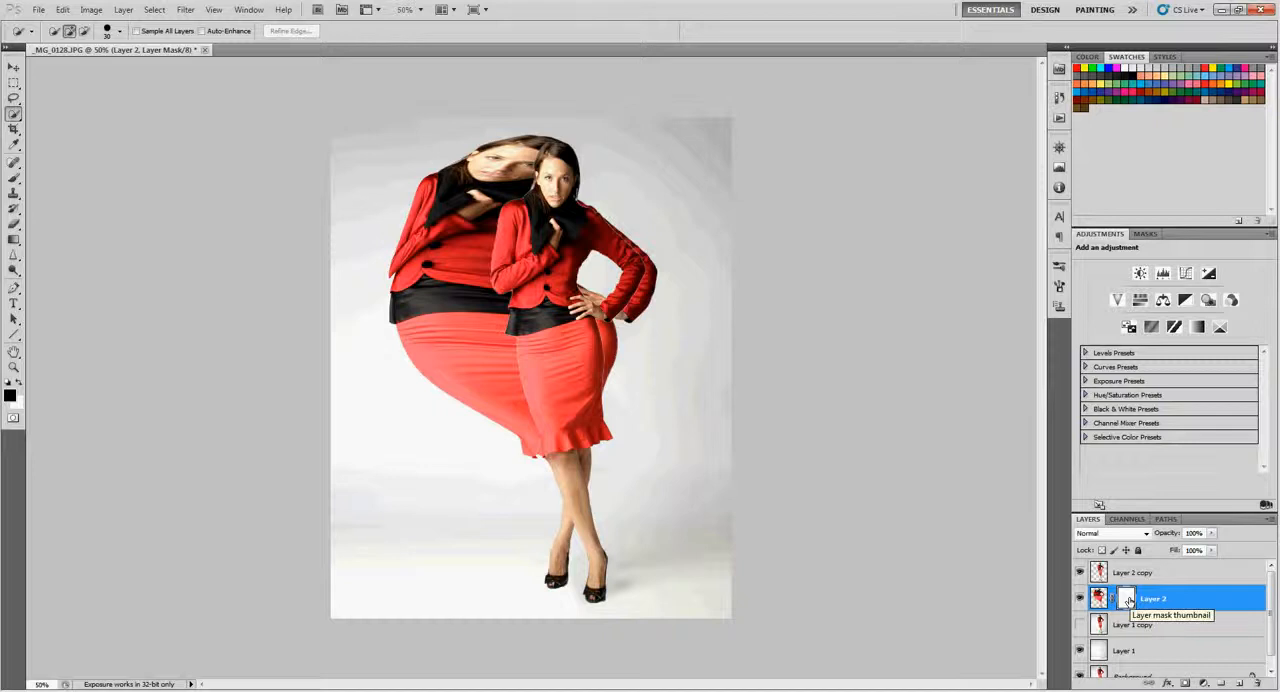
{"action": "key", "text": "ctrl+i"}
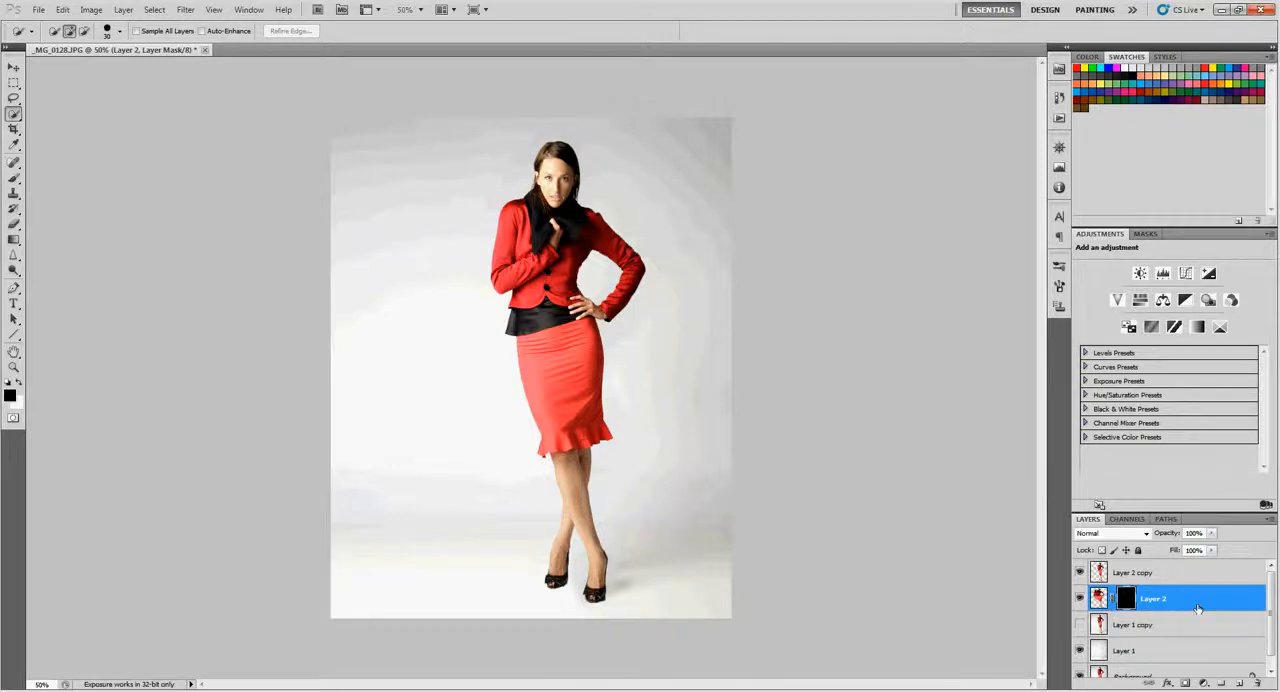
{"action": "left_click", "coordinate": [1137, 577]}
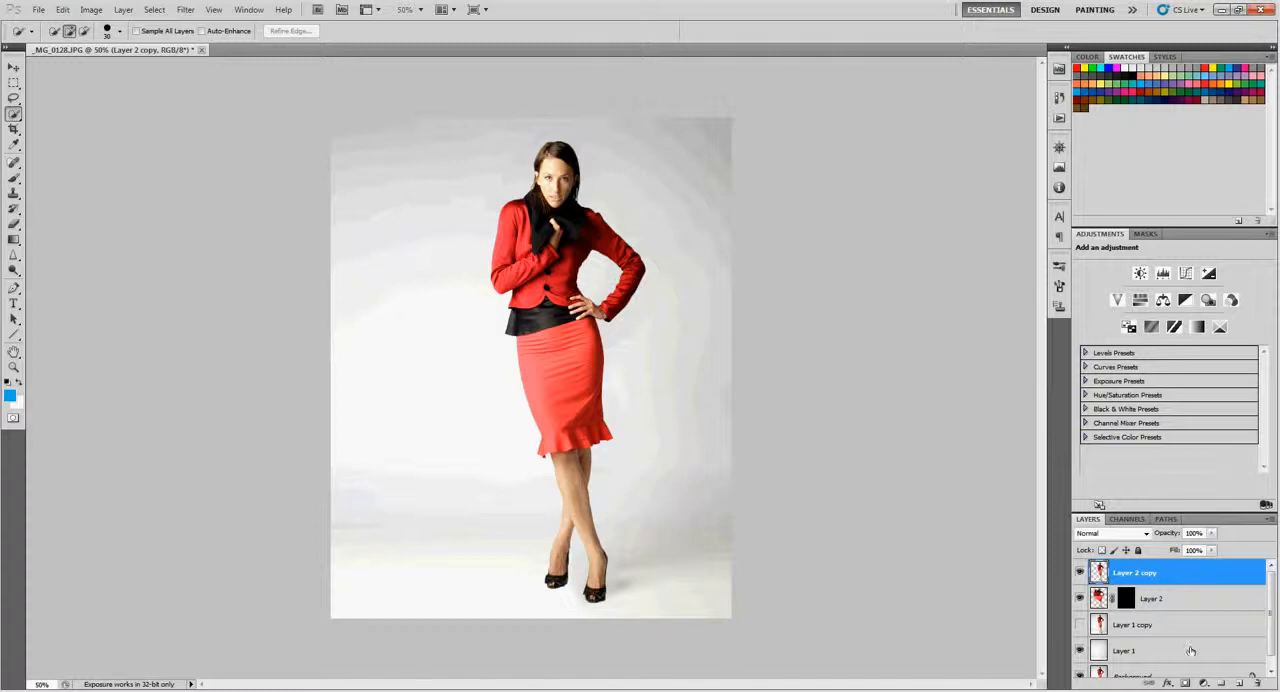
{"action": "left_click", "coordinate": [1185, 683]}
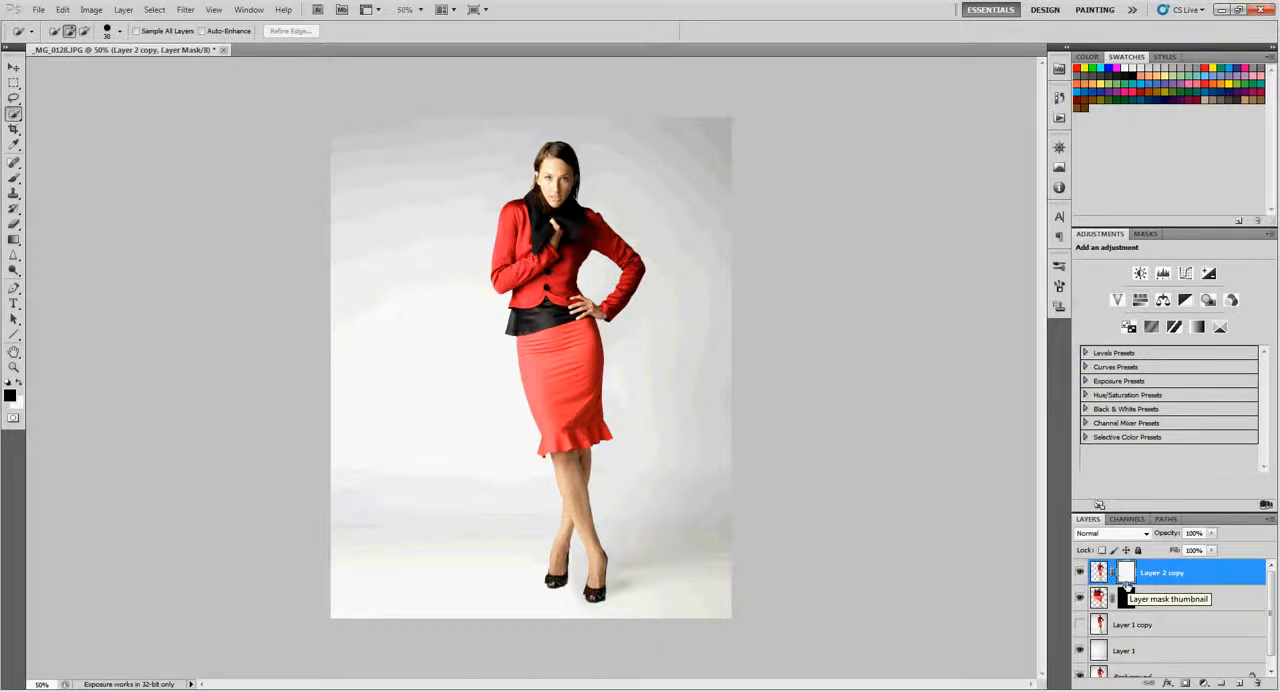
- Paint black splatter over the jacket's shoulder on Layer 2 copy's mask with the 926 splatter brush at 400 px
{"action": "key", "text": "b"}
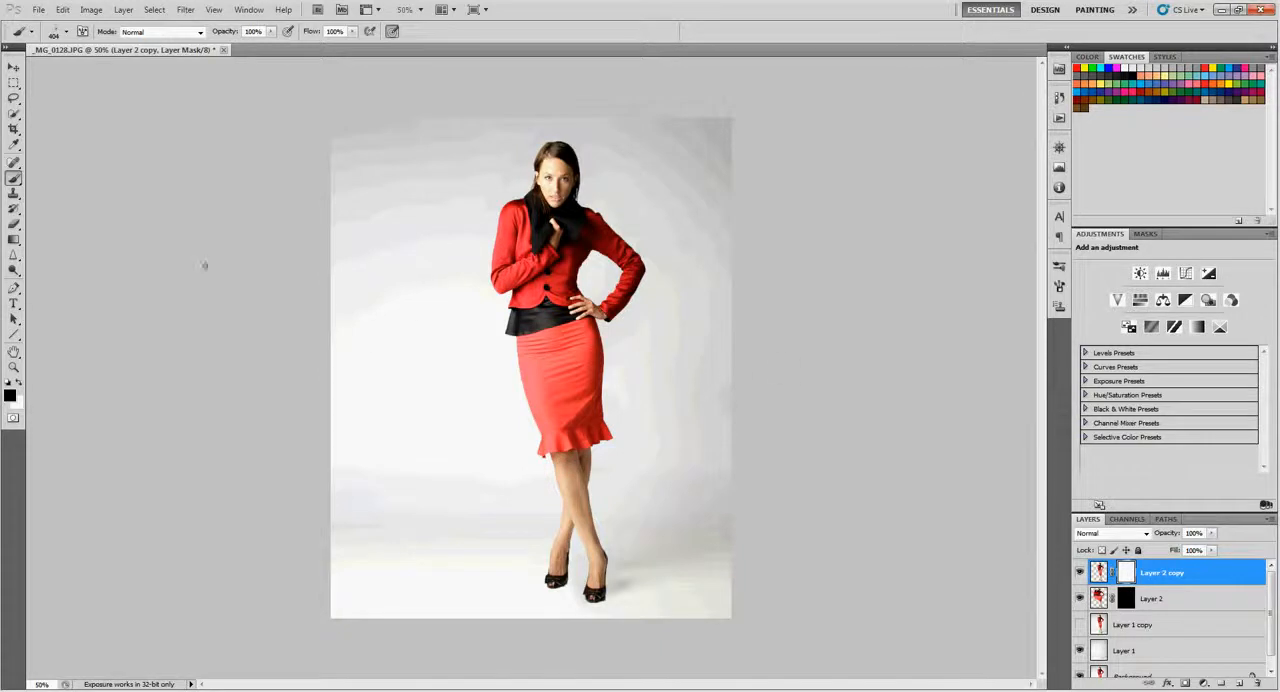
{"action": "left_click", "coordinate": [67, 32]}
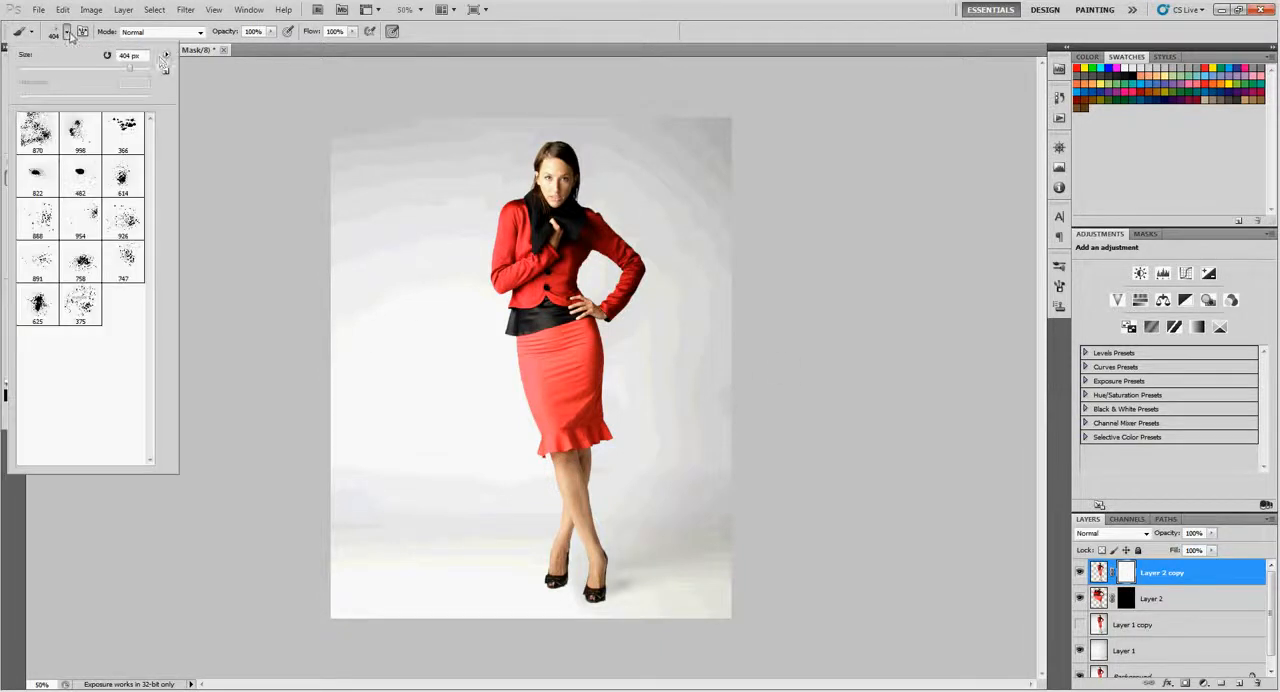
{"action": "left_click", "coordinate": [166, 56]}
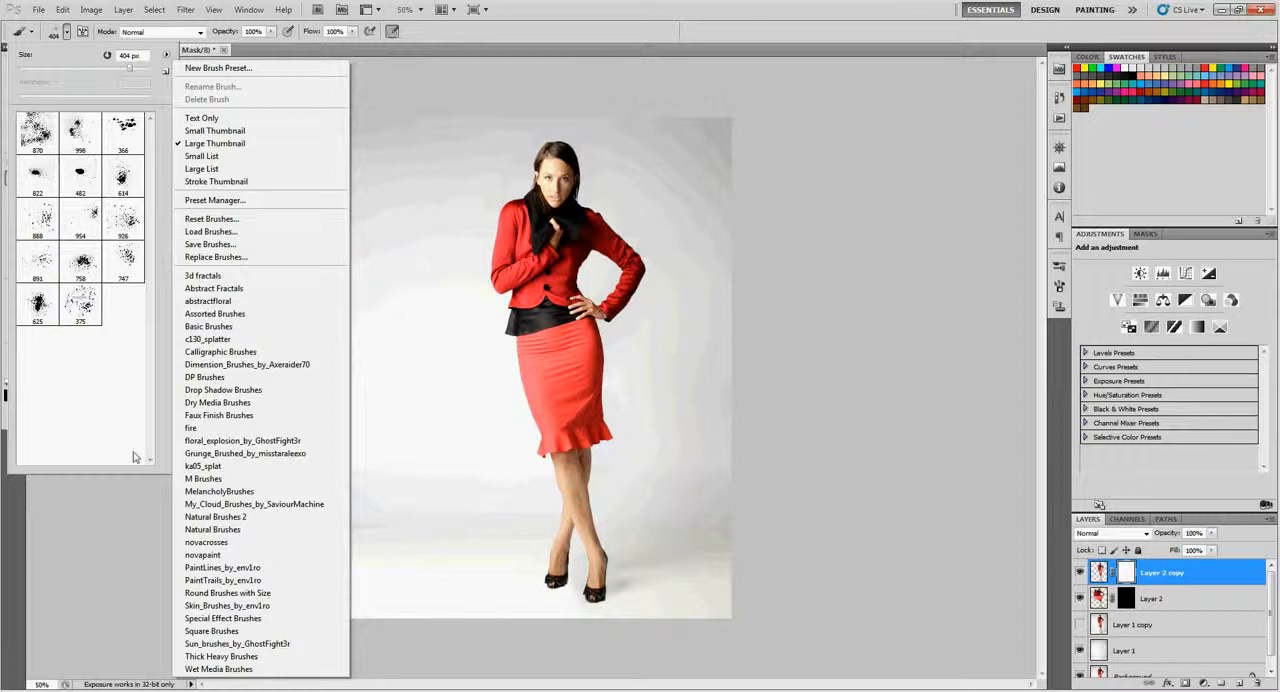
{"action": "left_click", "coordinate": [126, 232]}
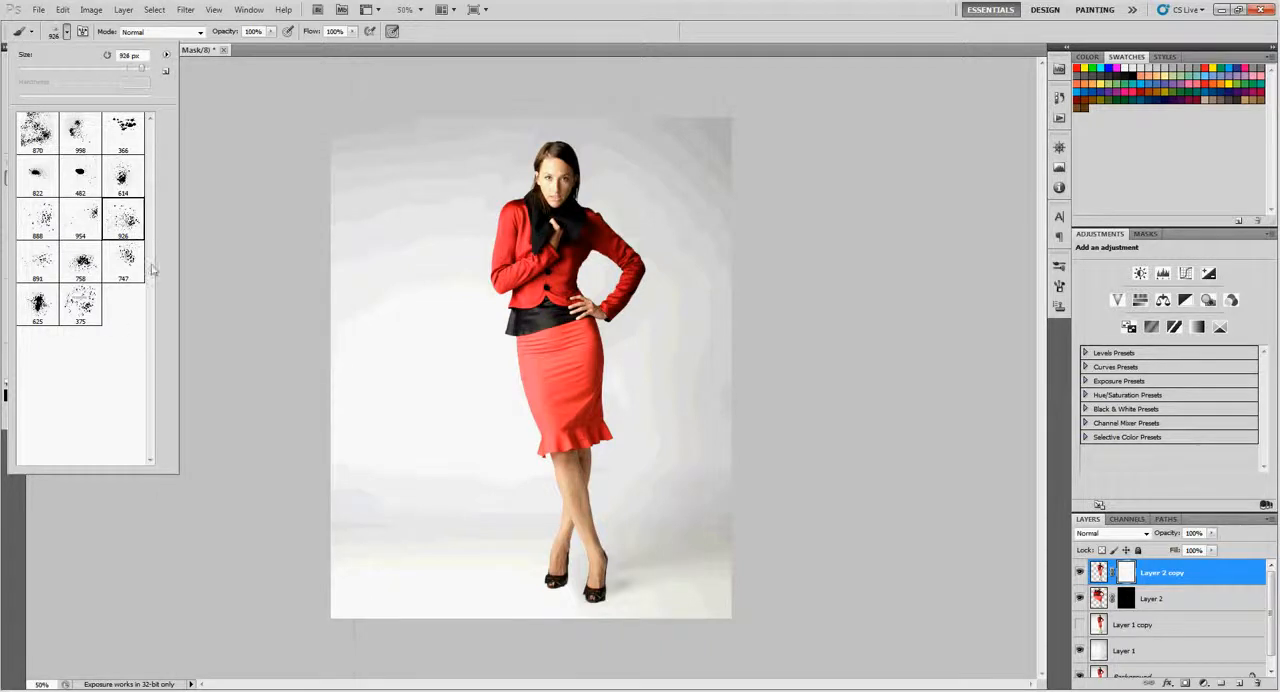
{"action": "key", "text": "Return"}
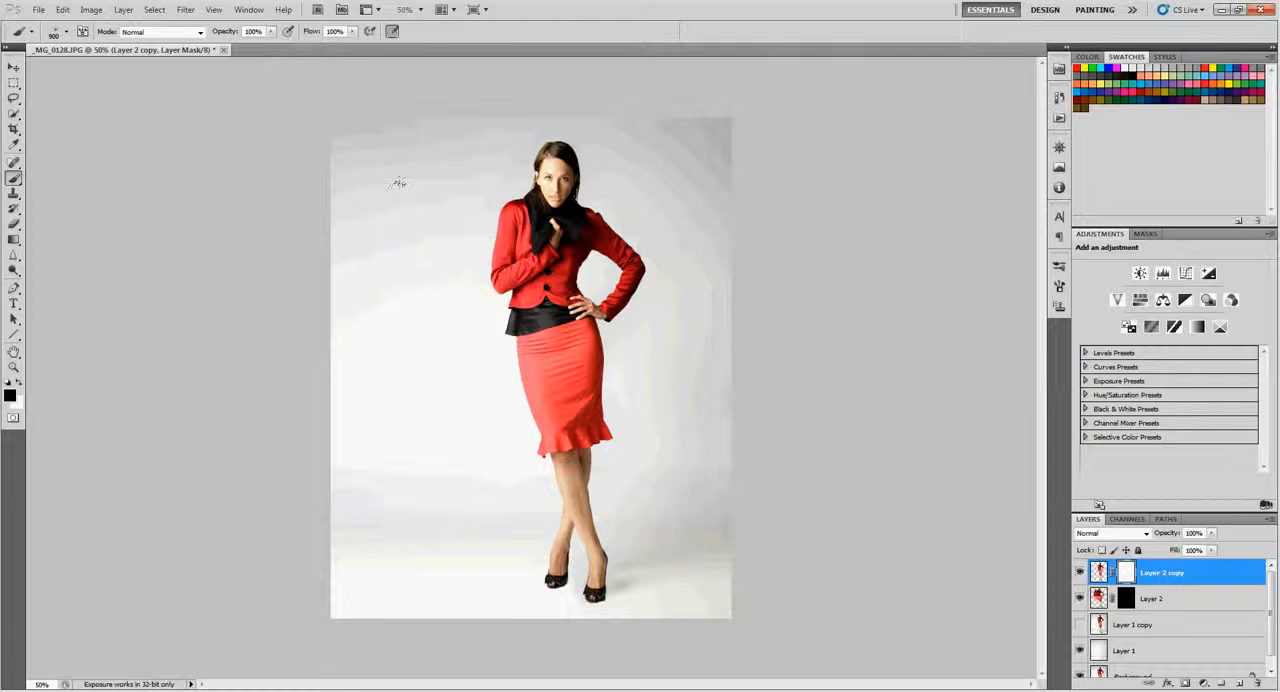
{"action": "key", "text": "bracketright"}
{"action": "left_click", "coordinate": [518, 234]}
{"action": "mouse_move", "coordinate": [469, 203]}
{"action": "left_mouse_down"}
{"action": "mouse_move", "coordinate": [505, 430]}
{"action": "mouse_move", "coordinate": [522, 229]}
{"action": "mouse_move", "coordinate": [614, 183]}
{"action": "left_mouse_up"}
{"action": "key", "text": "ctrl+z"}
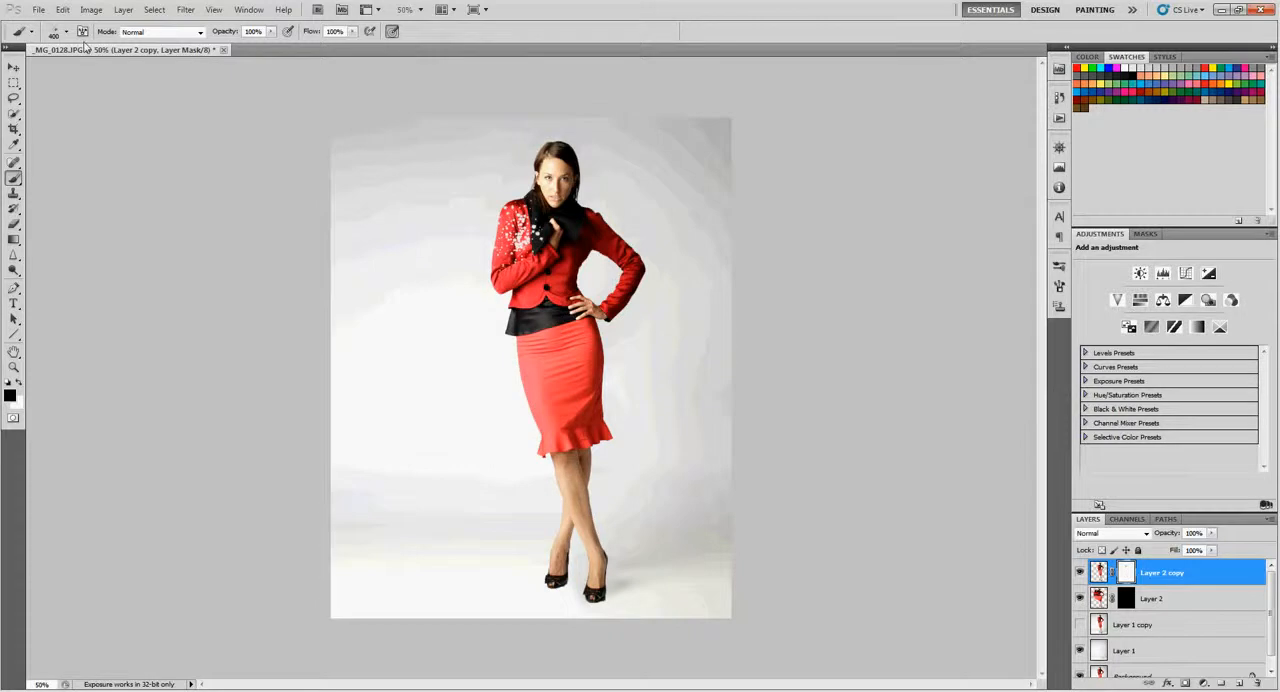
- Splatter the sleeve, black waist and skirt edge on the mask with the 747 brush at about 500 px, rotating its tip to -129° for the skirt
{"action": "left_click", "coordinate": [66, 32]}
{"action": "left_click", "coordinate": [123, 261]}
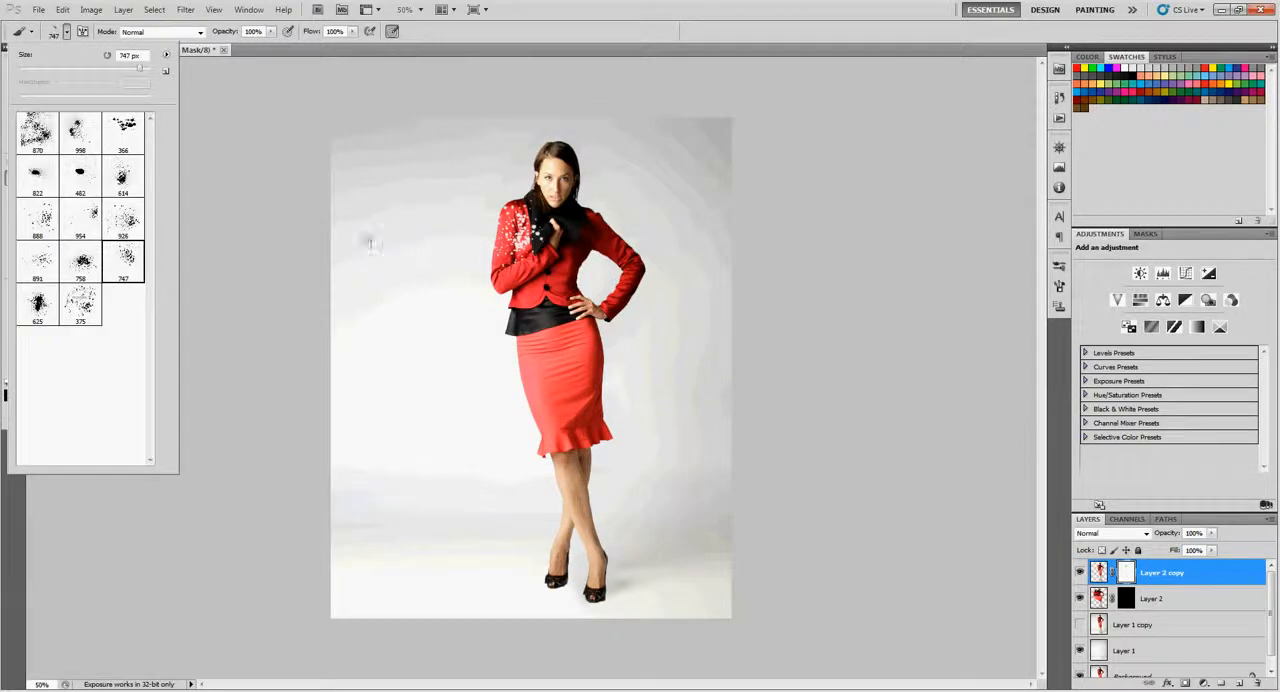
{"action": "left_click", "coordinate": [302, 249]}
{"action": "left_click", "coordinate": [440, 305]}
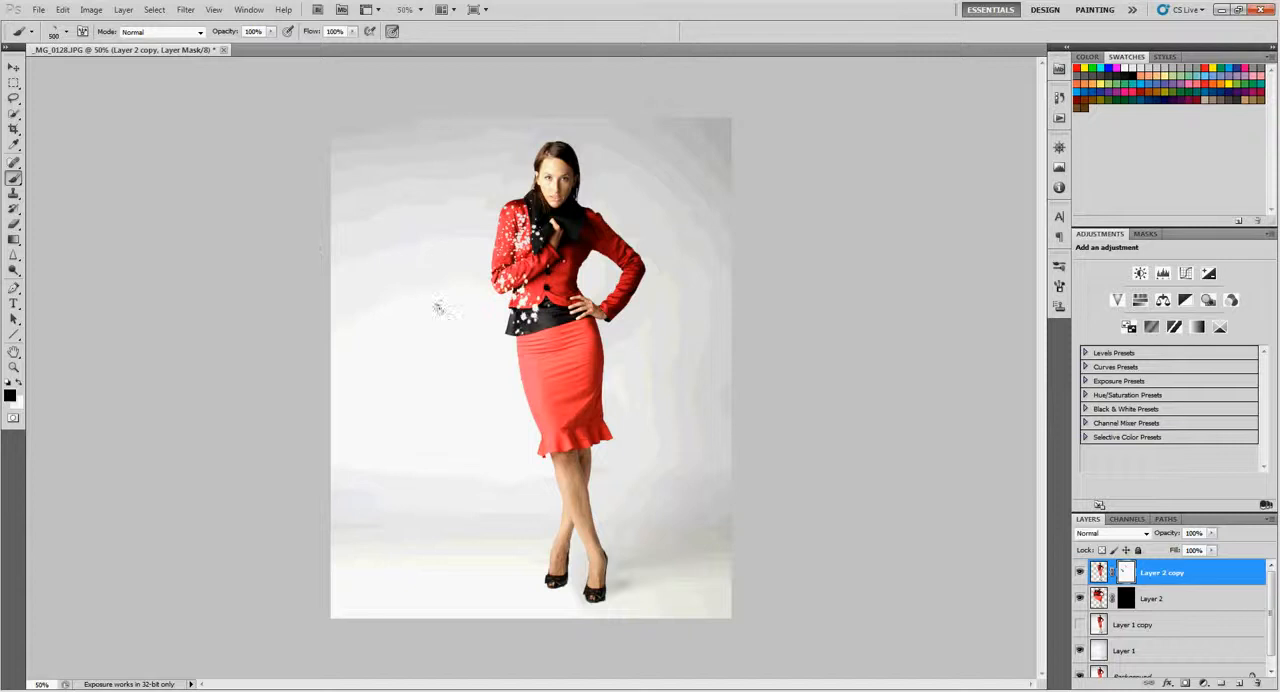
{"action": "left_click", "coordinate": [82, 31]}
{"action": "left_click_drag", "start_coordinate": [1036, 402], "coordinate": [1003, 412]}
{"action": "left_click", "coordinate": [457, 360]}
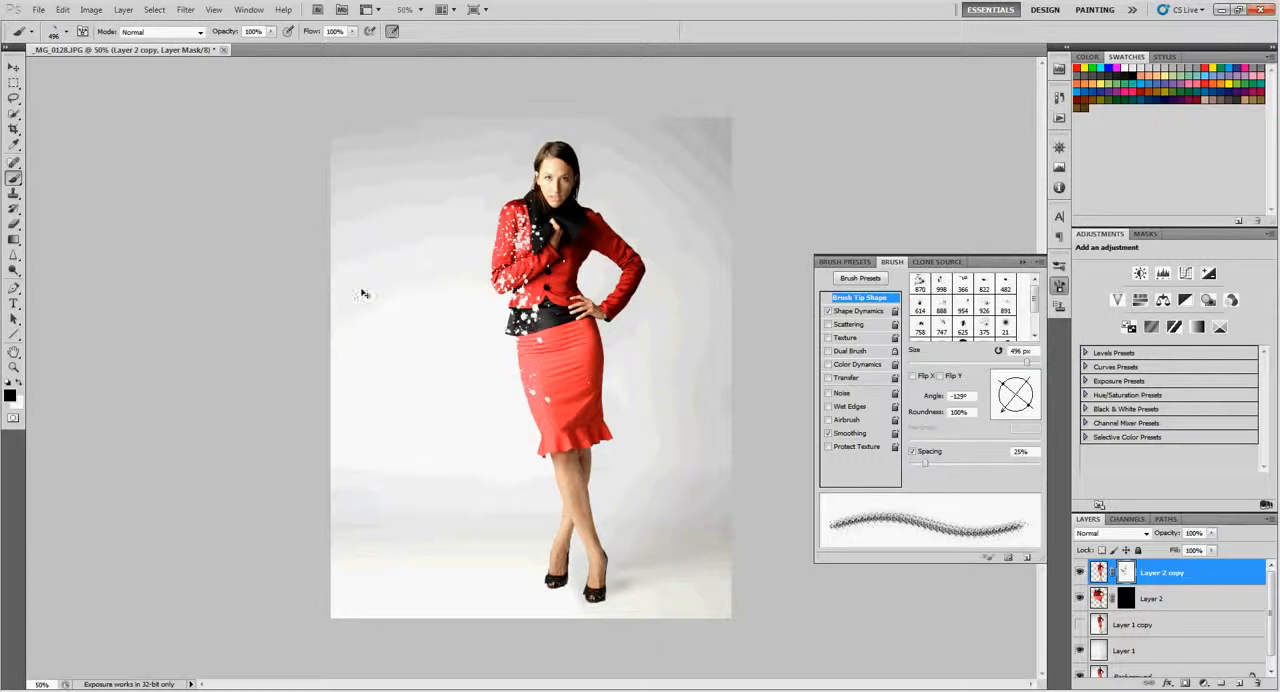
- Splatter the skirt and the jacket sleeve on the mask with the 888 brush at 300 px, turning its tip to -149° between stamps
{"action": "left_click", "coordinate": [66, 31]}
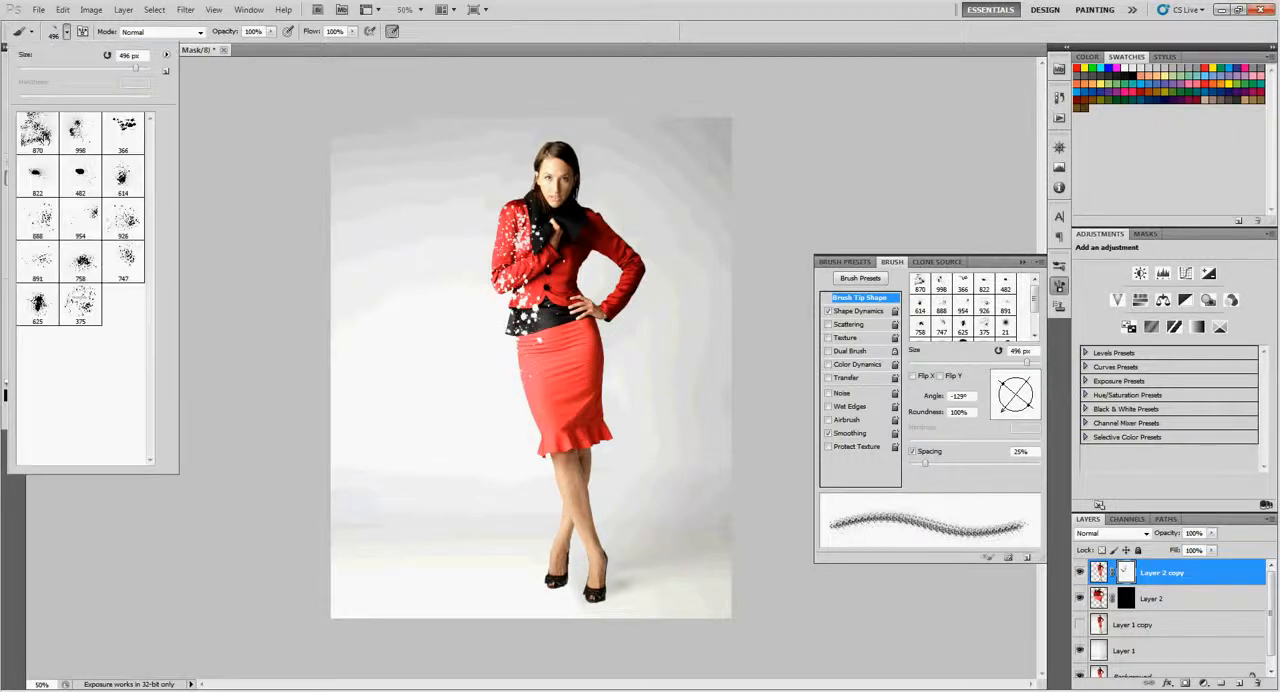
{"action": "left_click", "coordinate": [40, 220]}
{"action": "double_click", "coordinate": [40, 220]}
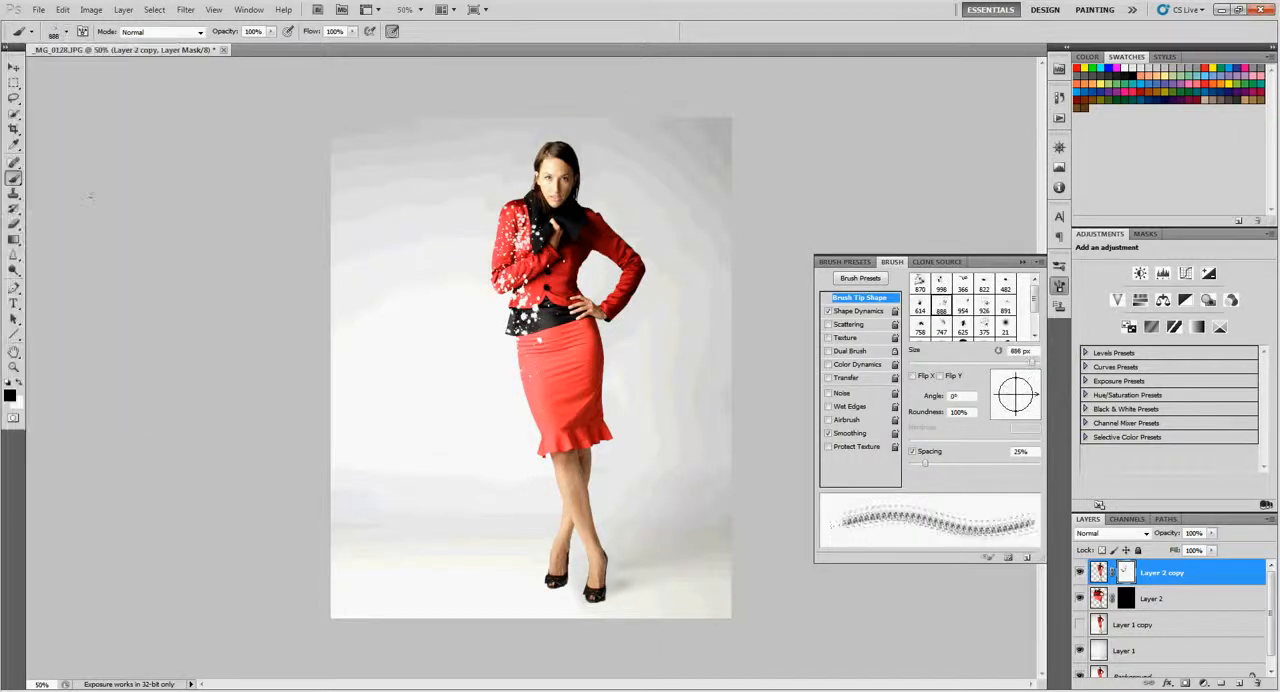
{"action": "key", "text": "bracketleft"}
{"action": "key", "text": "bracketleft"}
{"action": "key", "text": "bracketleft"}
{"action": "key", "text": "bracketleft"}
{"action": "key", "text": "bracketleft"}
{"action": "left_click", "coordinate": [471, 383]}
{"action": "mouse_move", "coordinate": [1028, 398]}
{"action": "left_mouse_down"}
{"action": "mouse_move", "coordinate": [998, 420]}
{"action": "mouse_move", "coordinate": [990, 411]}
{"action": "left_mouse_up"}
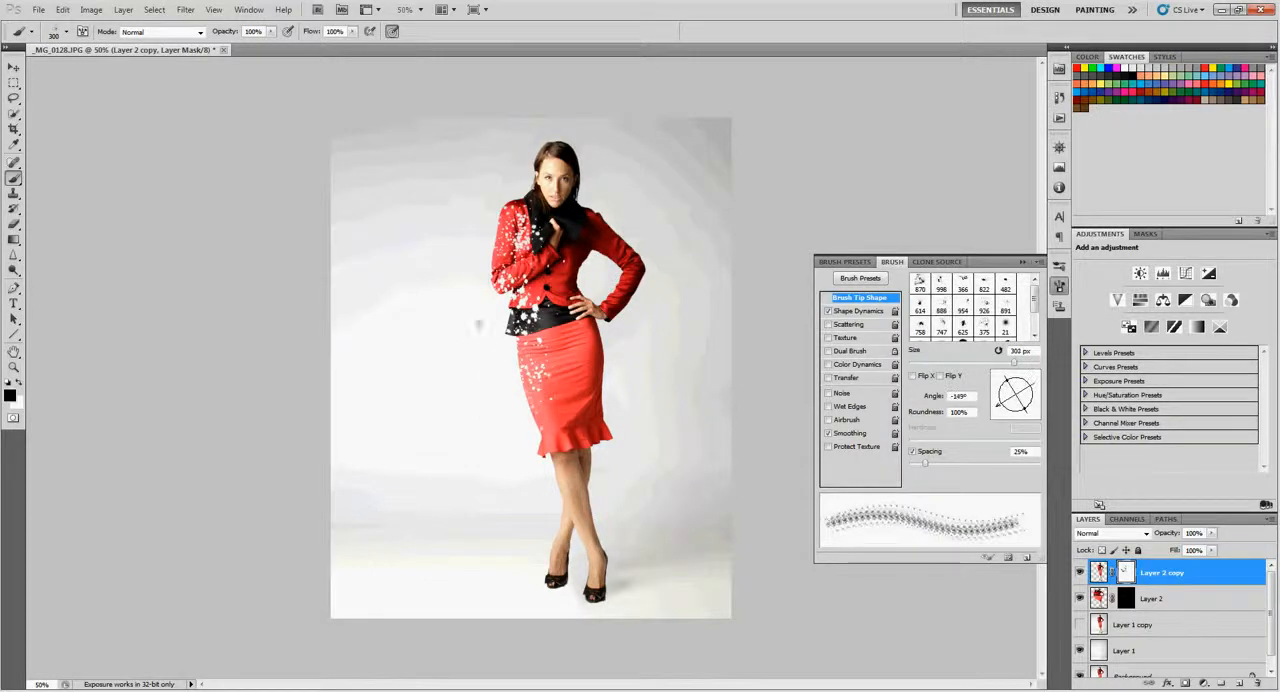
{"action": "left_click", "coordinate": [464, 218]}
{"action": "left_click", "coordinate": [66, 32]}
{"action": "left_click", "coordinate": [43, 264]}
{"action": "left_click", "coordinate": [66, 32]}
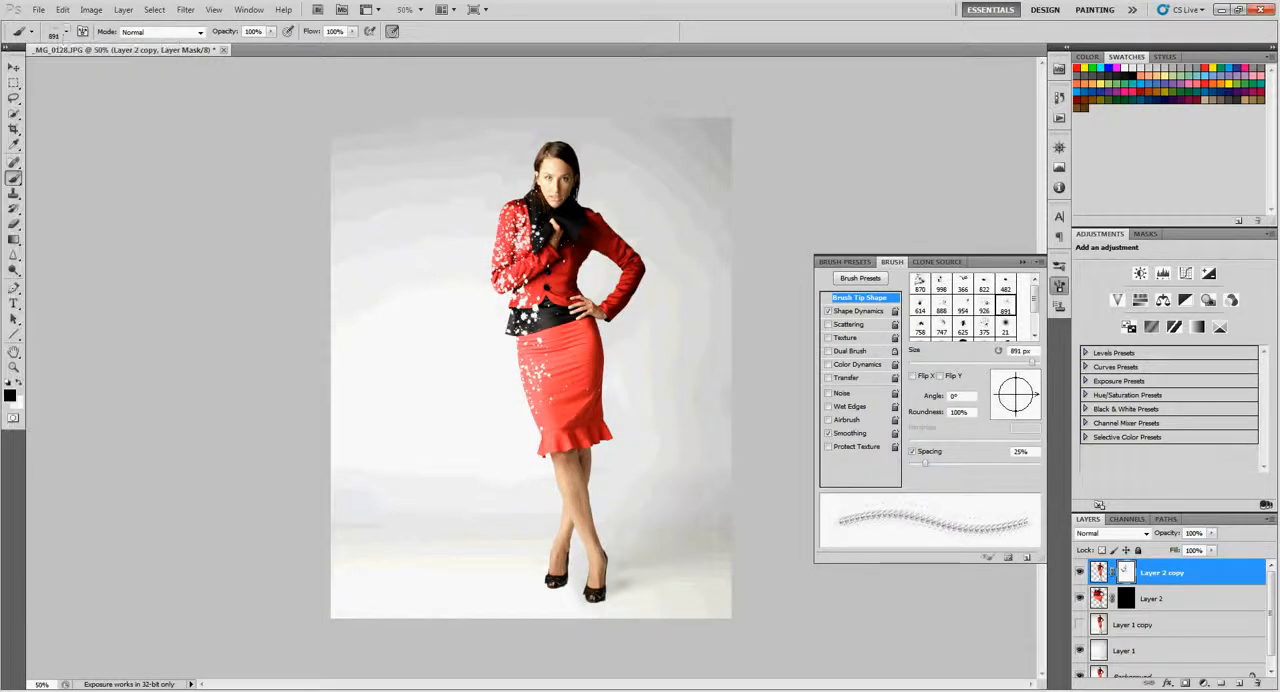
- Break up the outer edges of the skirt, waist, sleeve and shoulder on the mask with the 926 brush at 250 px and -176°
{"action": "left_click", "coordinate": [66, 32]}
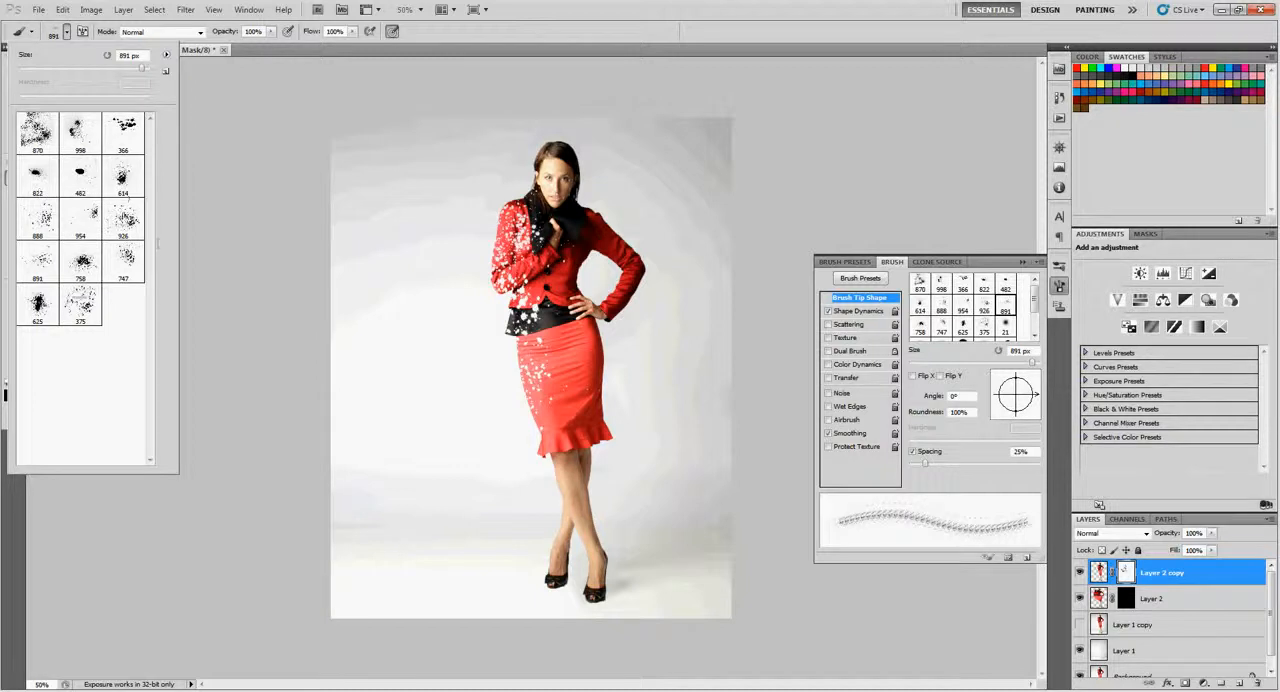
{"action": "double_click", "coordinate": [127, 224]}
{"action": "left_click", "coordinate": [998, 350]}
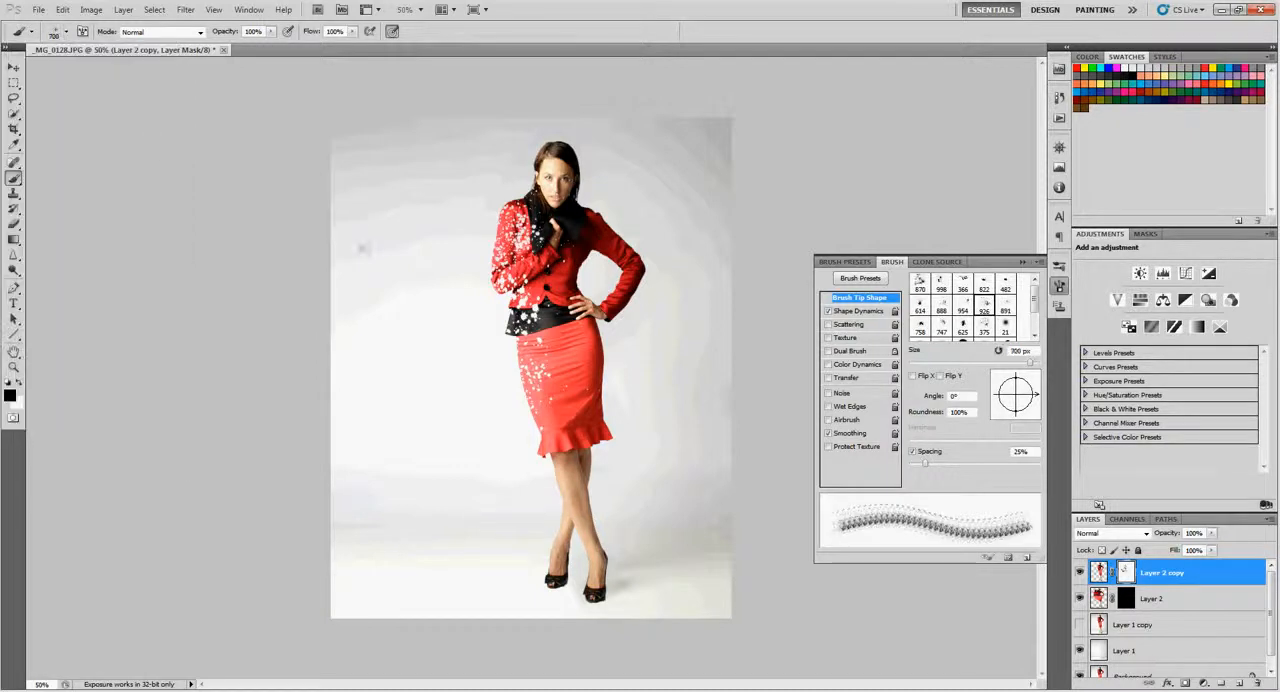
{"action": "left_click_drag", "start_coordinate": [1034, 394], "coordinate": [995, 396]}
{"action": "key", "text": "bracketleft"}
{"action": "key", "text": "bracketleft"}
{"action": "key", "text": "bracketleft"}
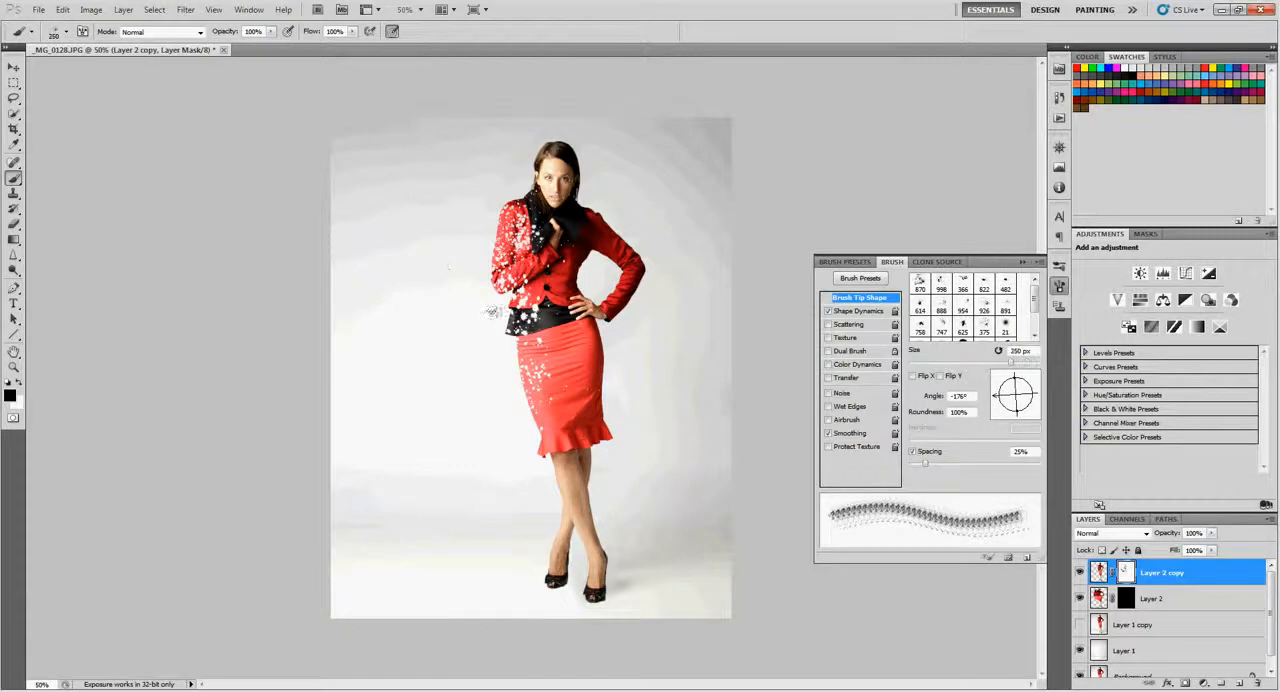
{"action": "left_click", "coordinate": [518, 358]}
{"action": "left_click", "coordinate": [531, 388]}
{"action": "left_click", "coordinate": [500, 278]}
{"action": "left_click", "coordinate": [501, 232]}
{"action": "left_click", "coordinate": [498, 240]}
{"action": "left_click", "coordinate": [501, 232]}
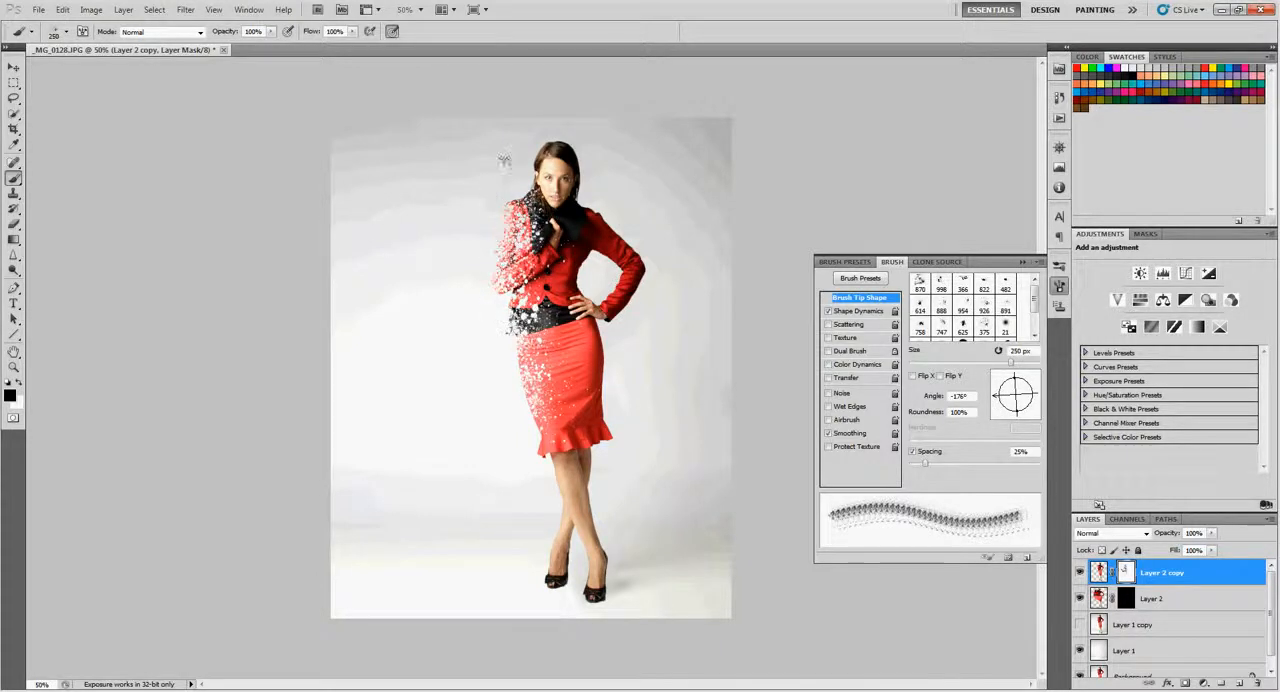
- Erode the outer sleeve and shoulder further on Layer 2 copy's mask with the 614 splatter brush at 250 px
{"action": "left_click", "coordinate": [66, 31]}
{"action": "left_click", "coordinate": [121, 177]}
{"action": "key", "text": "Return"}
{"action": "key", "text": "bracketleft"}
{"action": "key", "text": "bracketleft"}
{"action": "left_click", "coordinate": [487, 250]}
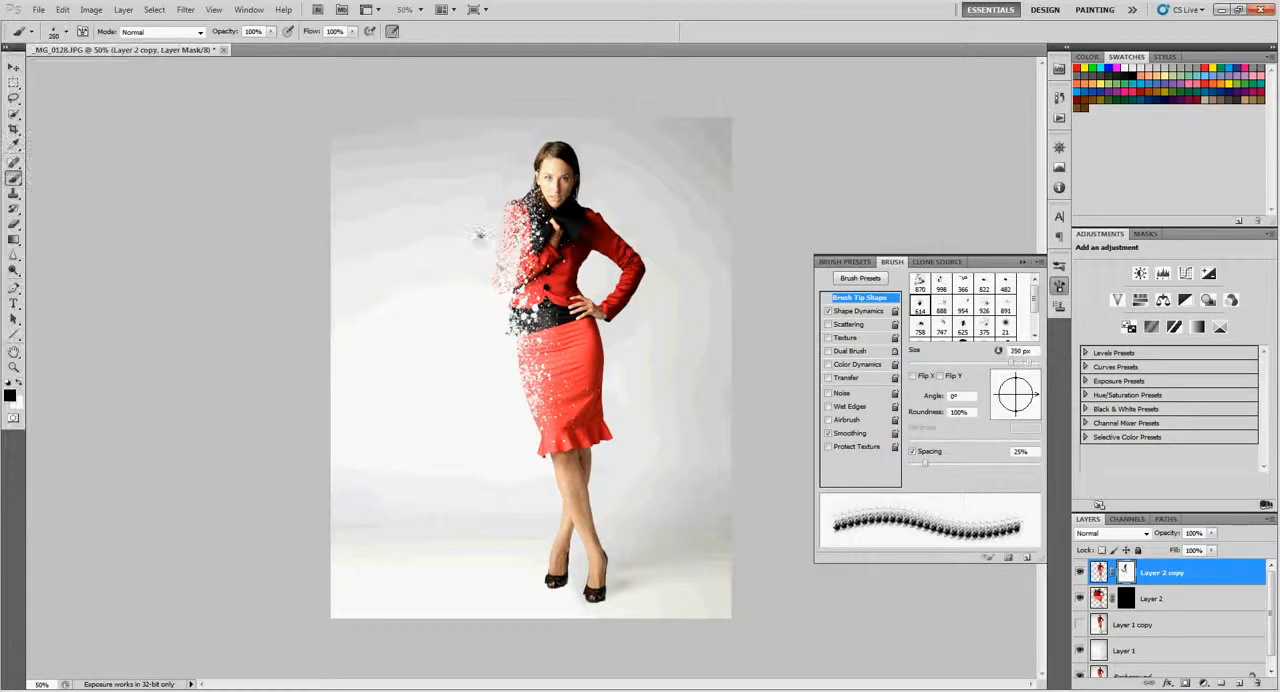
{"action": "left_click", "coordinate": [485, 206]}
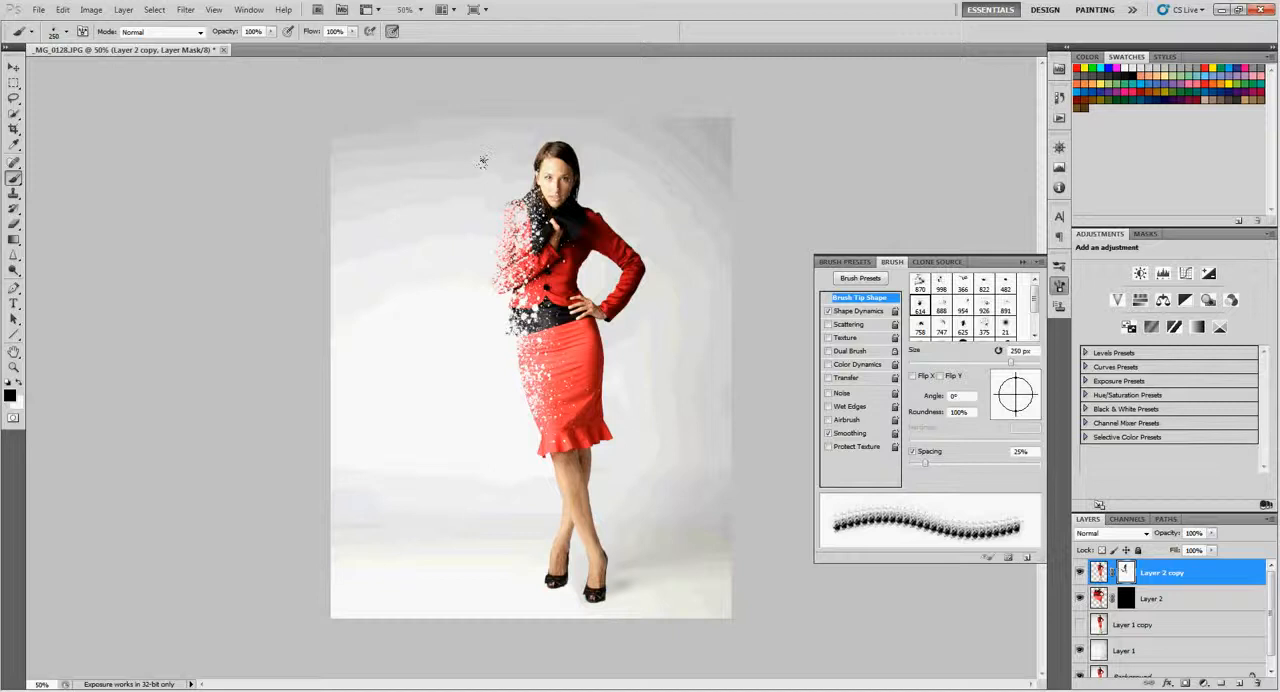
- Make Layer 2's black mask active for brushing, with white as the foreground color and the woman's upper body at 100% view
{"action": "key", "text": "z"}
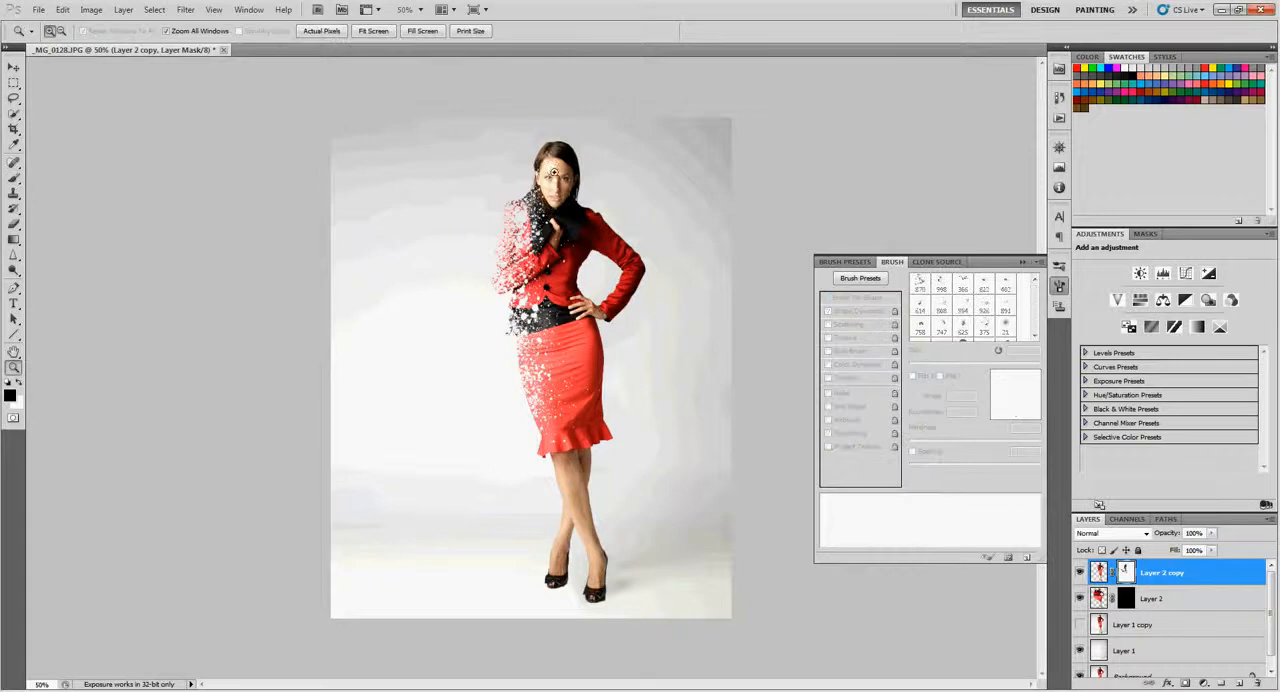
{"action": "left_click_drag", "start_coordinate": [550, 168], "coordinate": [562, 176]}
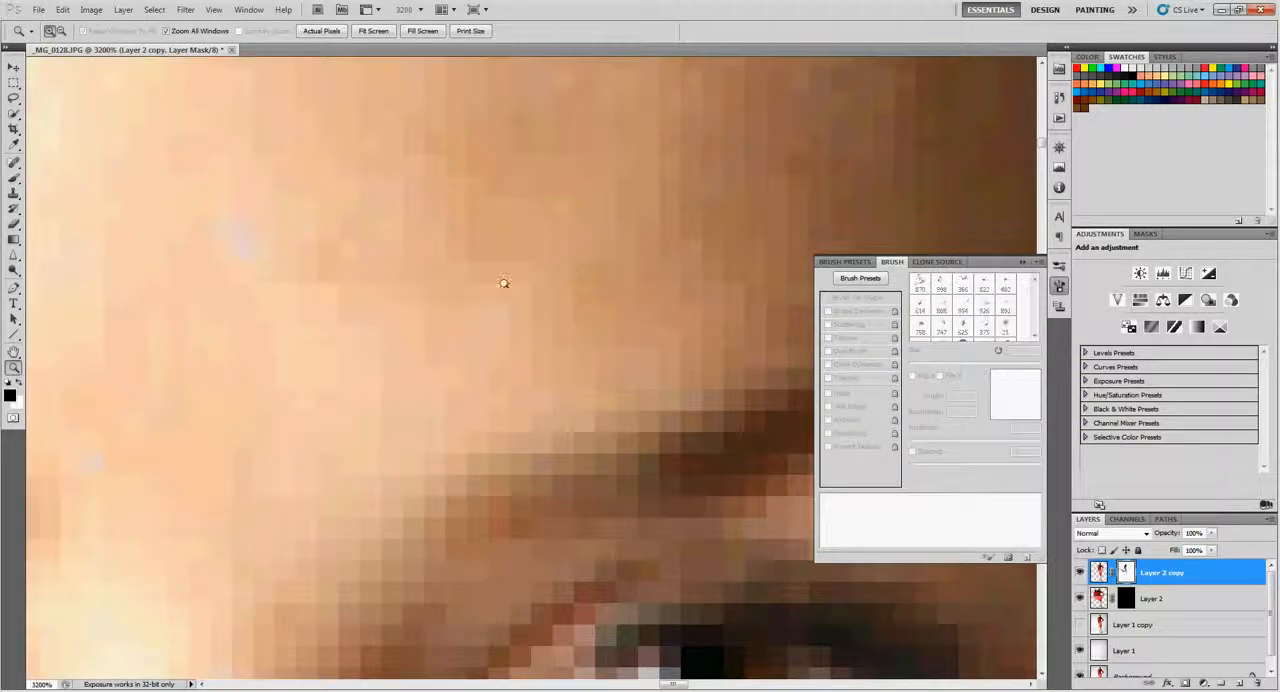
{"action": "key", "text": "ctrl+0"}
{"action": "left_click", "coordinate": [538, 180]}
{"action": "left_click_drag", "start_coordinate": [606, 320], "coordinate": [595, 344]}
{"action": "left_click", "coordinate": [595, 344]}
{"action": "left_click_drag", "start_coordinate": [641, 415], "coordinate": [674, 251]}
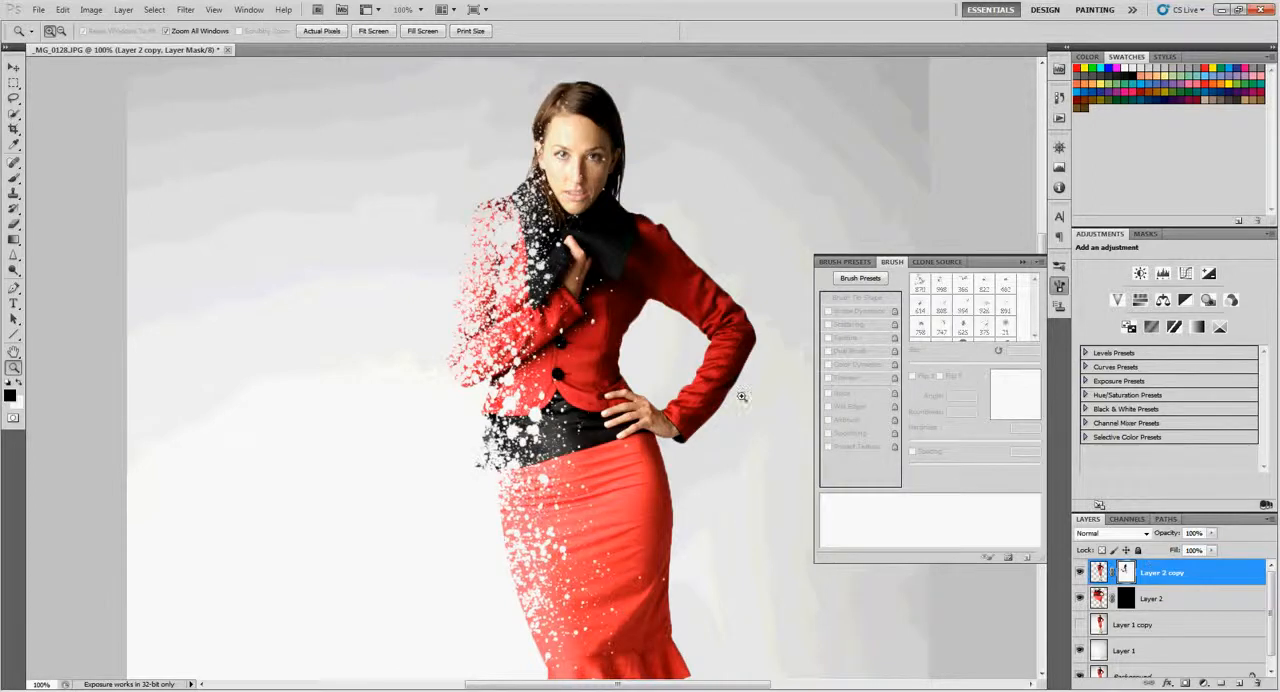
{"action": "left_click", "coordinate": [1128, 601]}
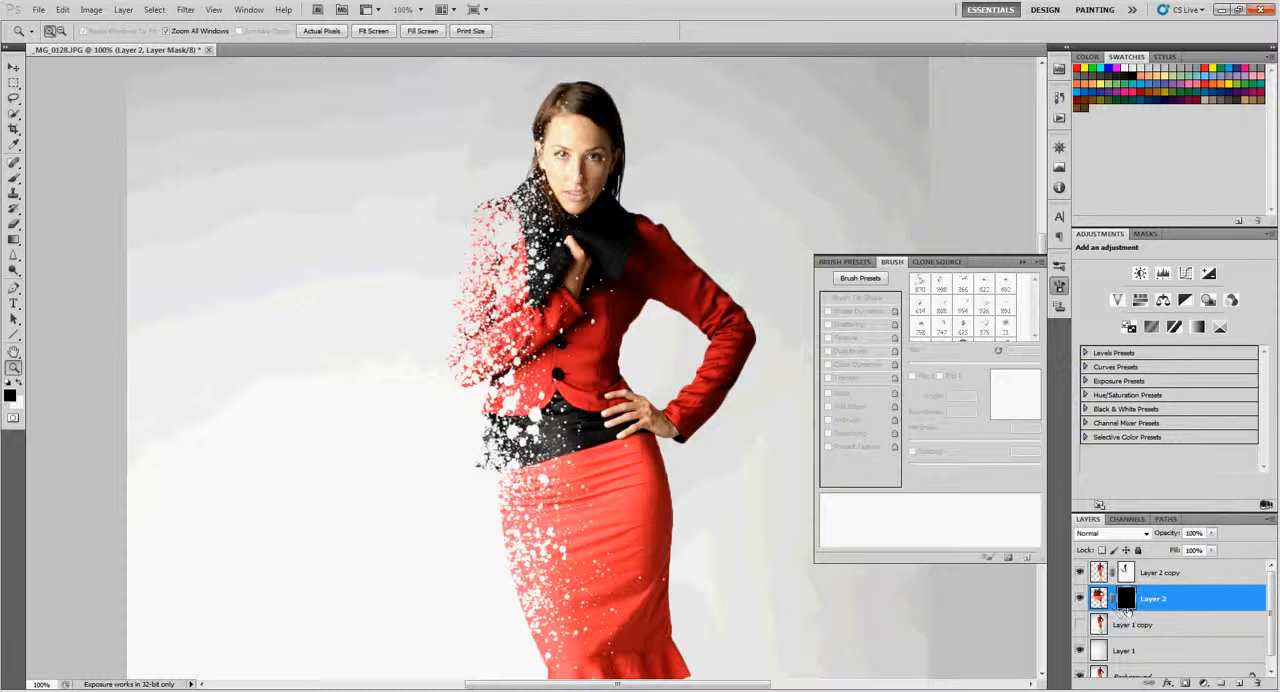
{"action": "key", "text": "b"}
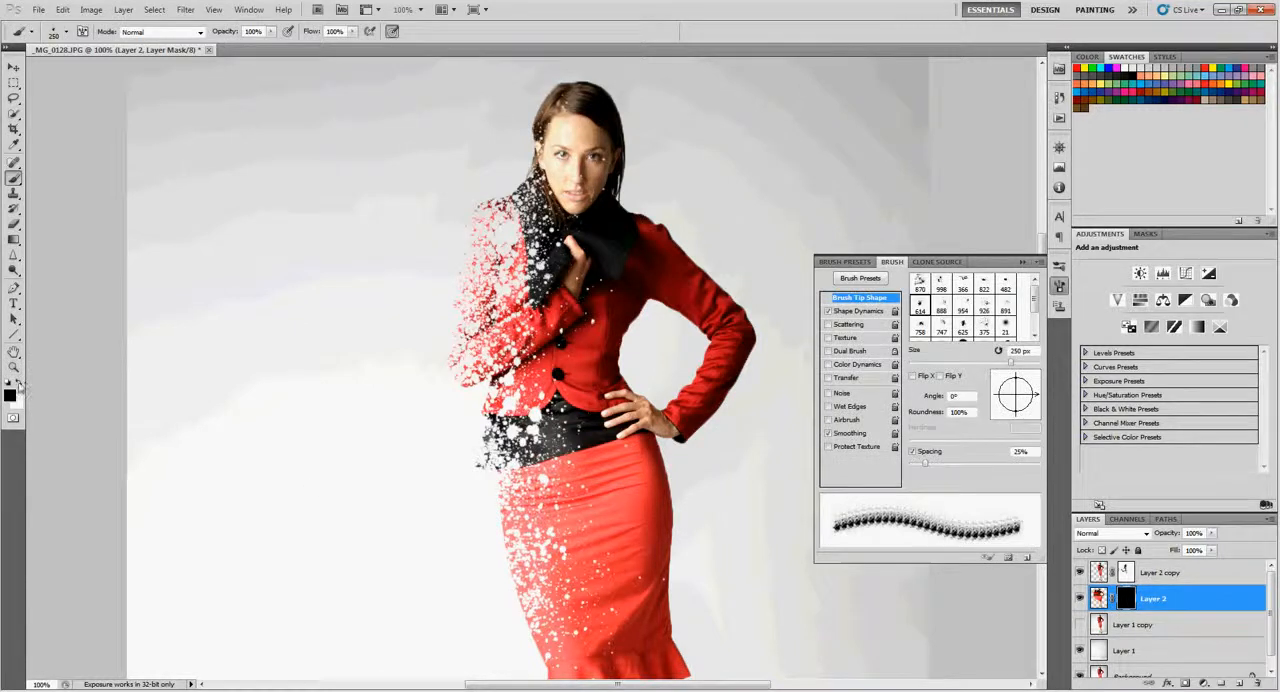
{"action": "key", "text": "x"}
- Paint two white splatters on Layer 2's mask beside the dissolving shoulder and arm with the 747 brush at about 300 px, rotating it to -161° between them
{"action": "left_click_drag", "start_coordinate": [398, 162], "coordinate": [406, 158]}
{"action": "key", "text": "ctrl+z"}
{"action": "left_click", "coordinate": [66, 32]}
{"action": "left_click", "coordinate": [124, 262]}
{"action": "left_click", "coordinate": [326, 279]}
{"action": "key", "text": "ctrl+z"}
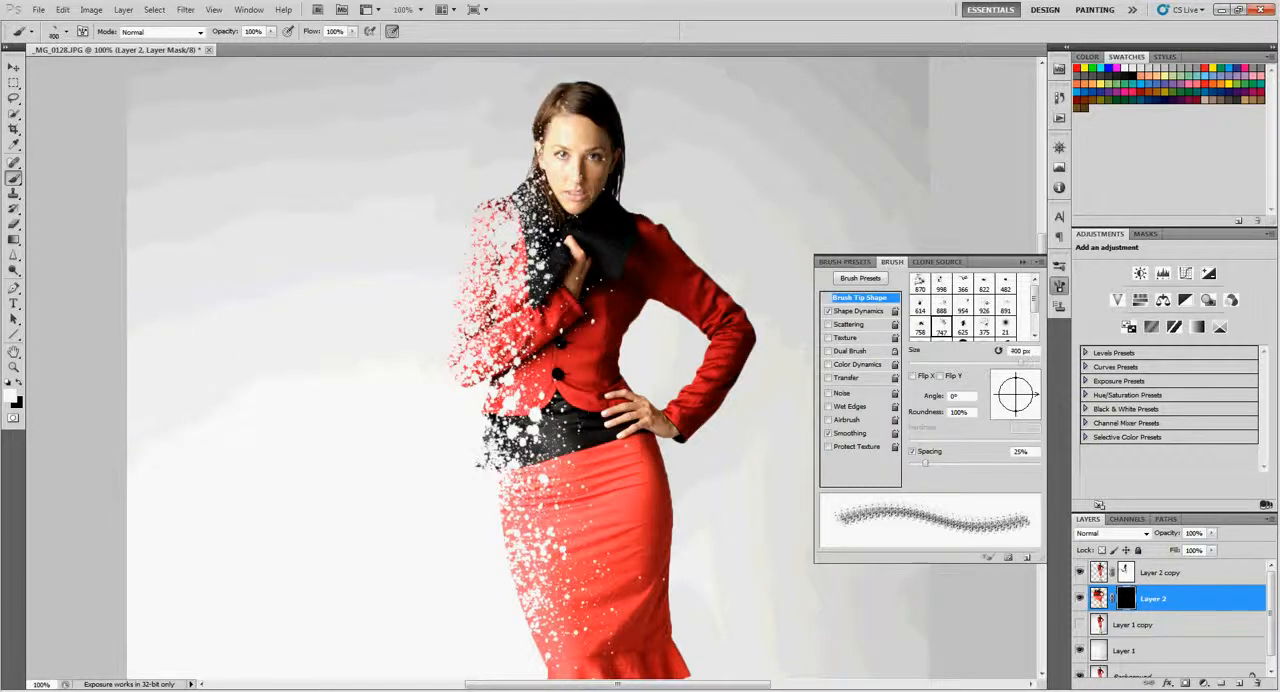
{"action": "key", "text": "bracketleft"}
{"action": "left_click", "coordinate": [362, 132]}
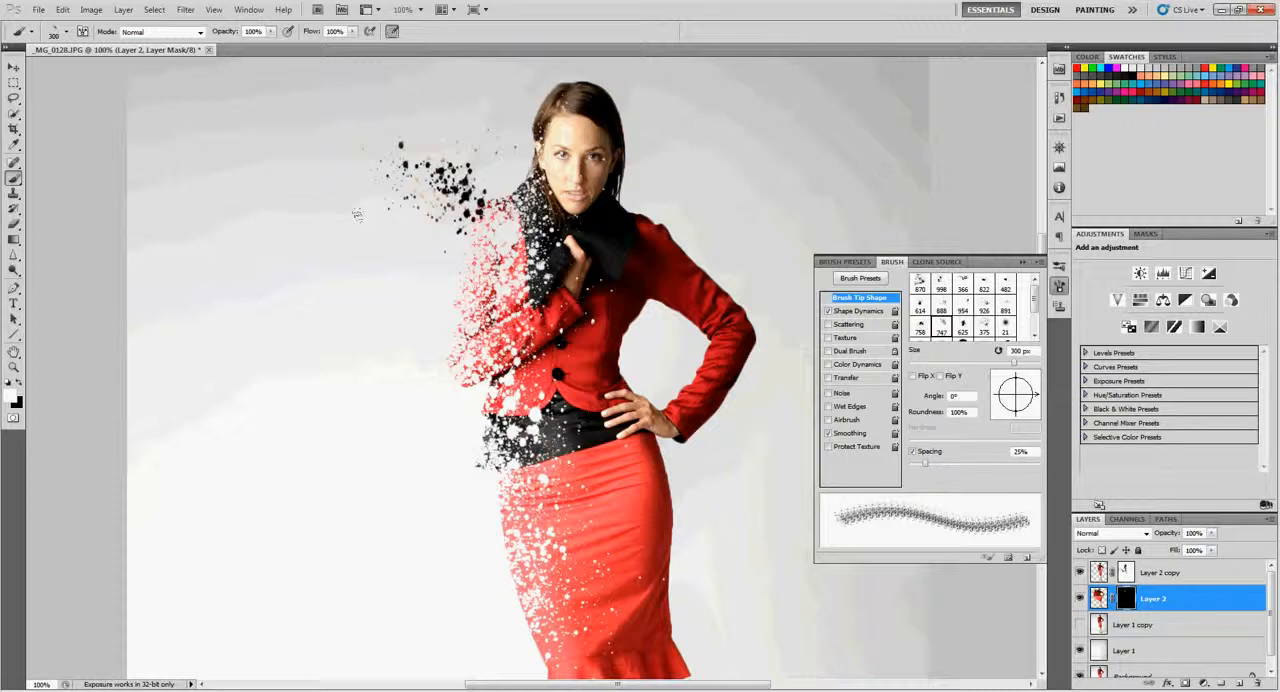
{"action": "mouse_move", "coordinate": [1038, 398]}
{"action": "left_mouse_down"}
{"action": "mouse_move", "coordinate": [1012, 374]}
{"action": "mouse_move", "coordinate": [974, 409]}
{"action": "left_mouse_up"}
{"action": "left_click", "coordinate": [398, 270]}
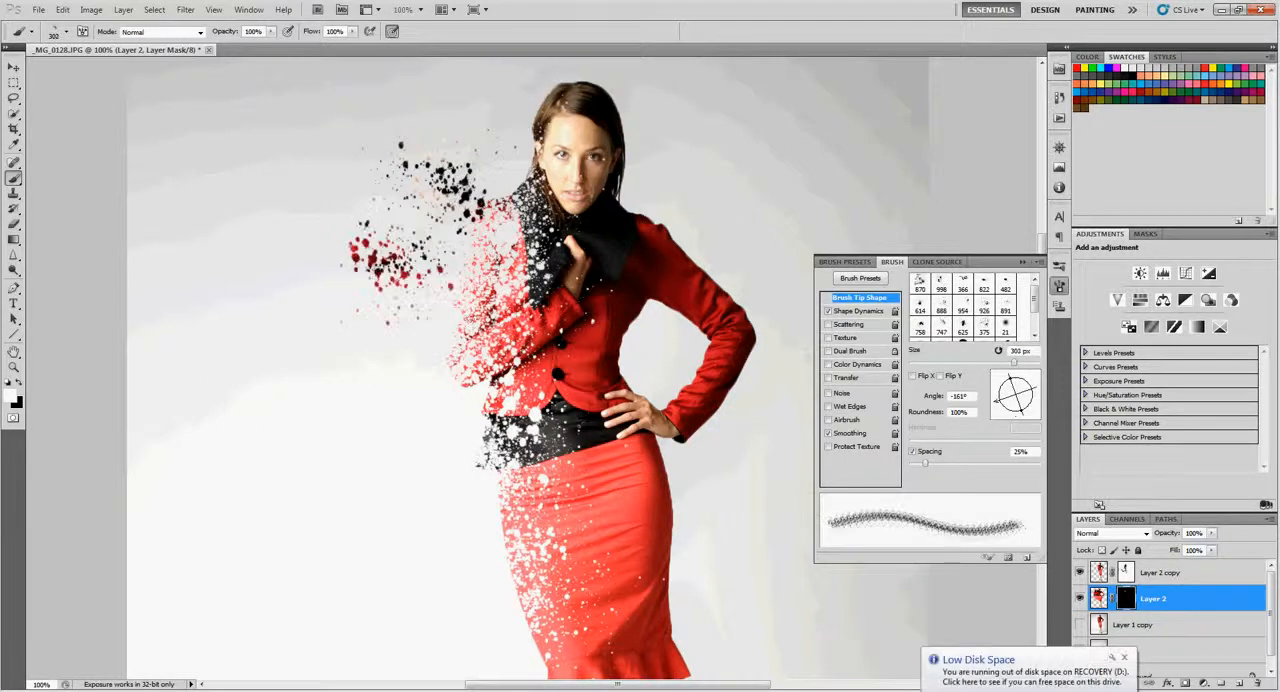
- Try two more splatters on Layer 2's mask beside the torso, inspecting the mask on its own, and undo both
{"action": "left_click", "coordinate": [1128, 600], "text": "alt"}
{"action": "left_click", "coordinate": [405, 352]}
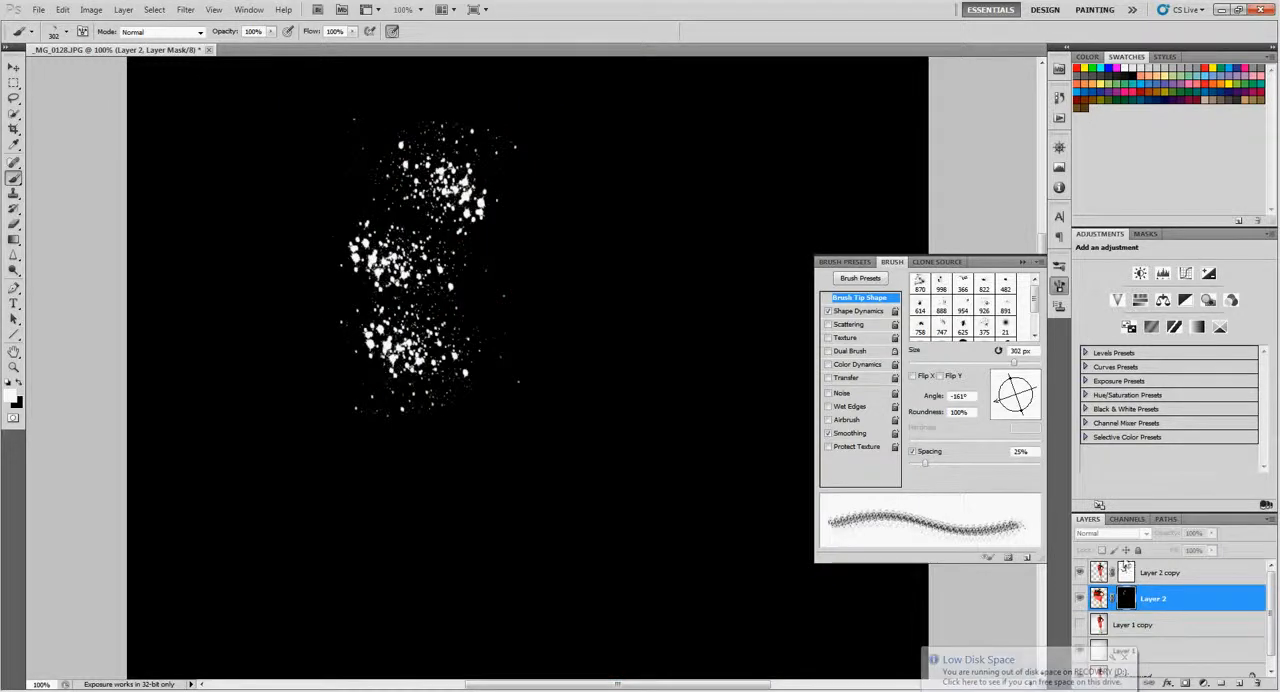
{"action": "left_click", "coordinate": [1079, 598]}
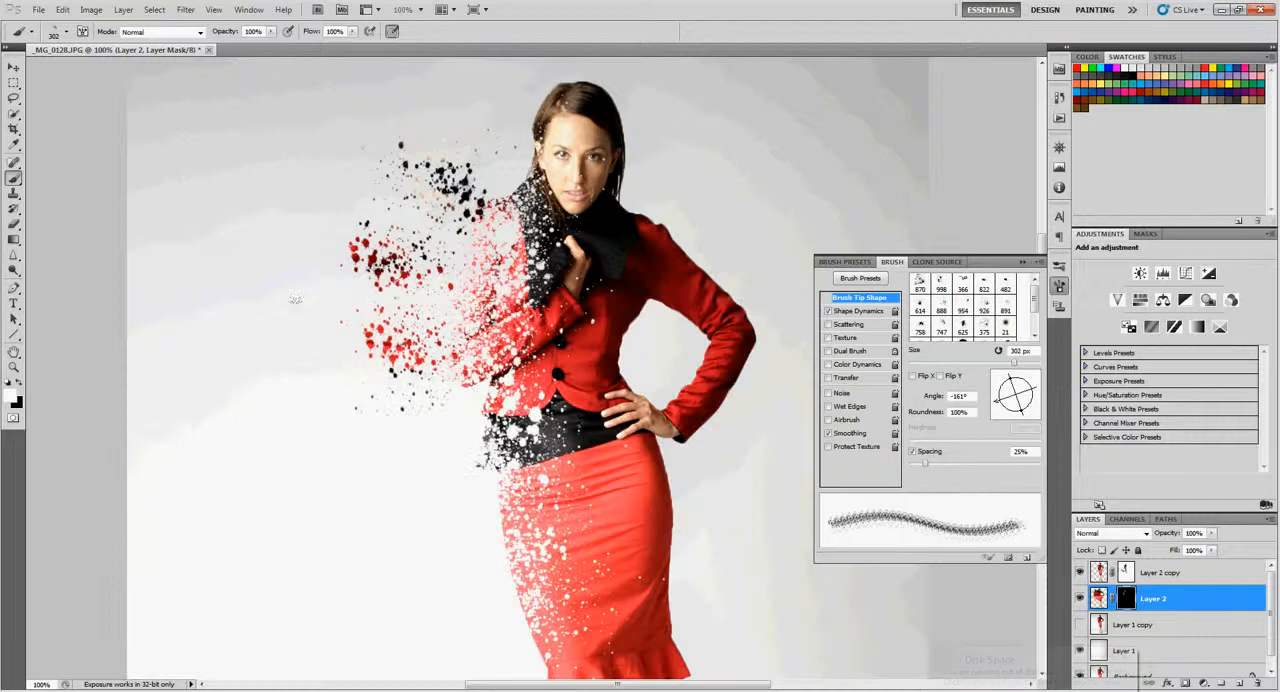
{"action": "left_click", "coordinate": [270, 242]}
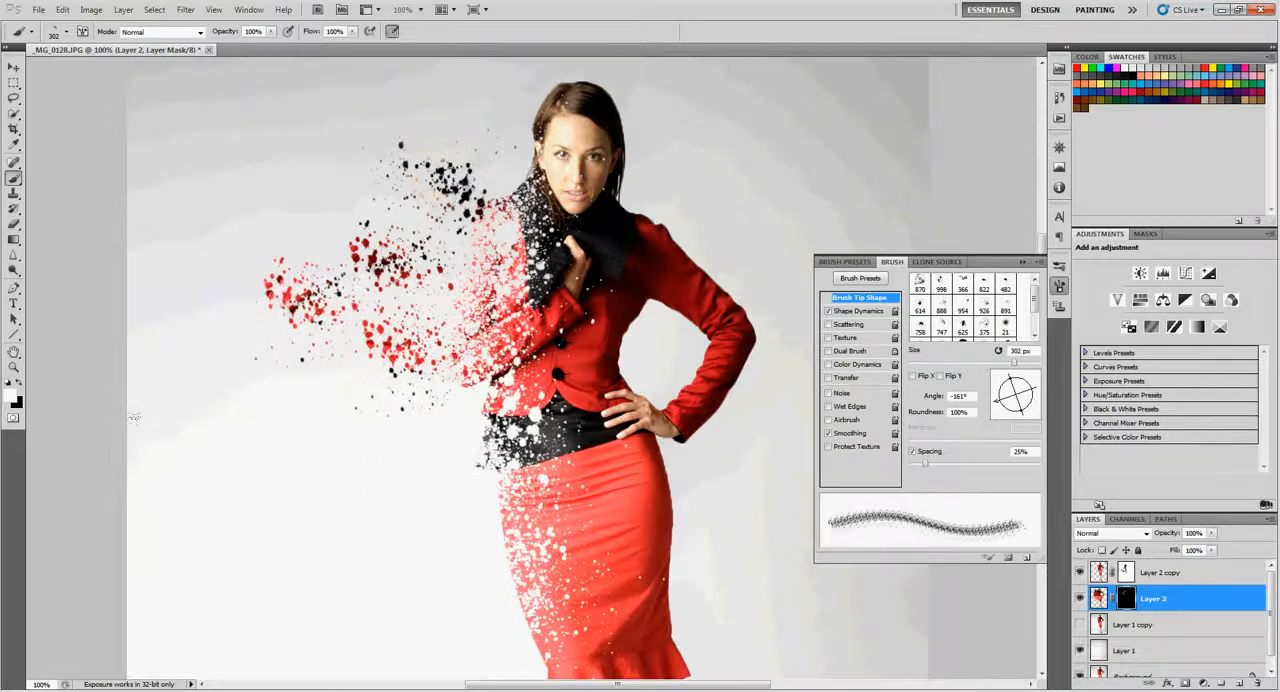
{"action": "key", "text": "ctrl+alt+z"}
{"action": "key", "text": "ctrl+alt+z"}
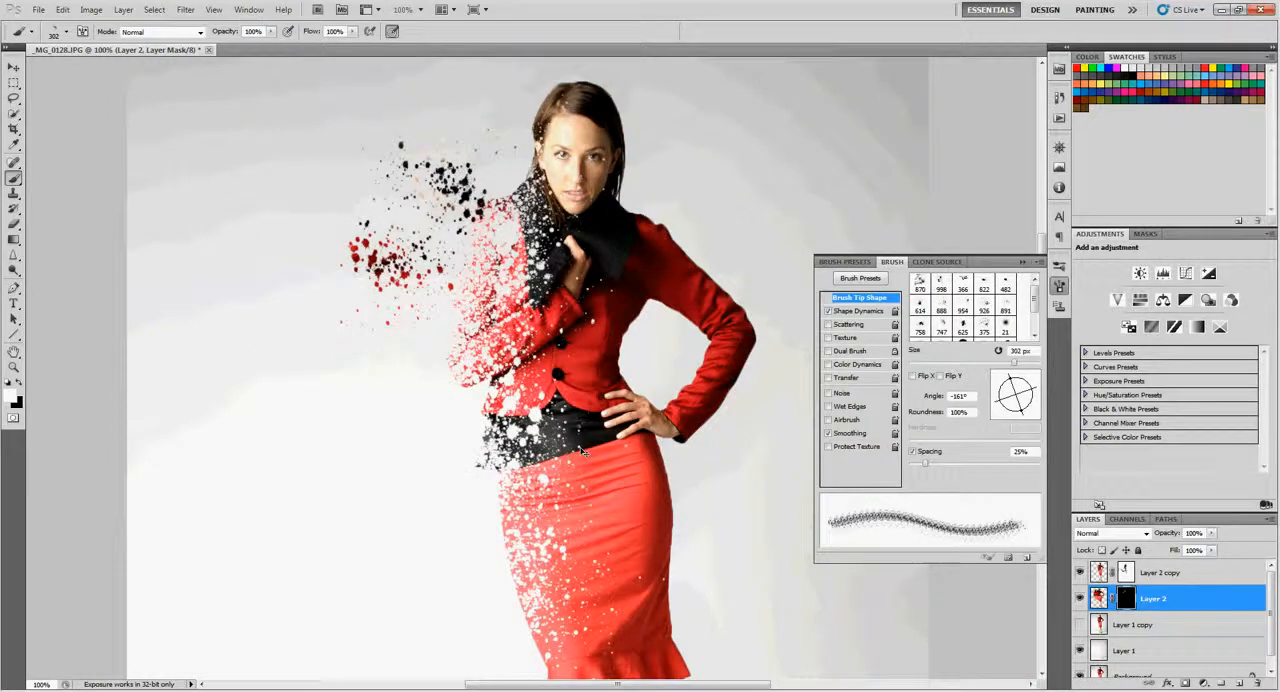
- Paint a white splatter on Layer 2's mask beside the lower torso with the brush rotated to 178° and enlarged to 500 px
{"action": "mouse_move", "coordinate": [1034, 400]}
{"action": "left_mouse_down"}
{"action": "mouse_move", "coordinate": [1010, 405]}
{"action": "mouse_move", "coordinate": [1014, 390]}
{"action": "mouse_move", "coordinate": [1018, 405]}
{"action": "mouse_move", "coordinate": [983, 423]}
{"action": "left_mouse_up"}
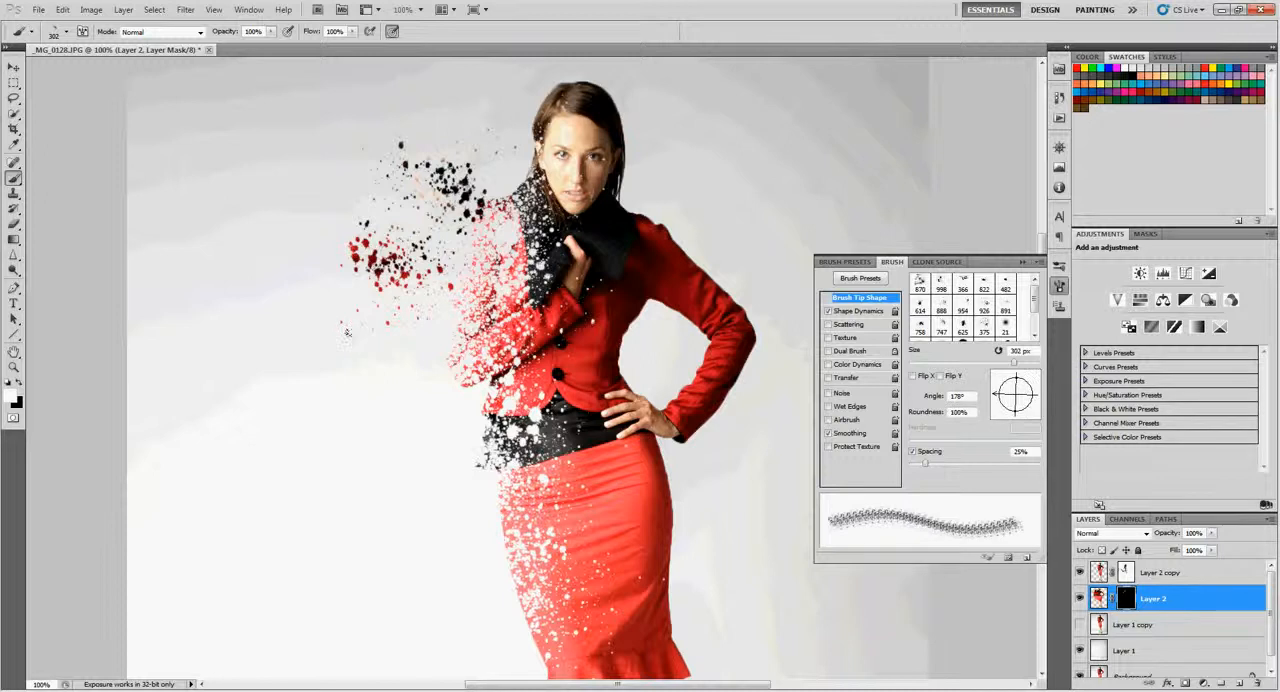
{"action": "key", "text": "bracketright"}
{"action": "key", "text": "bracketright"}
{"action": "left_click", "coordinate": [394, 372]}
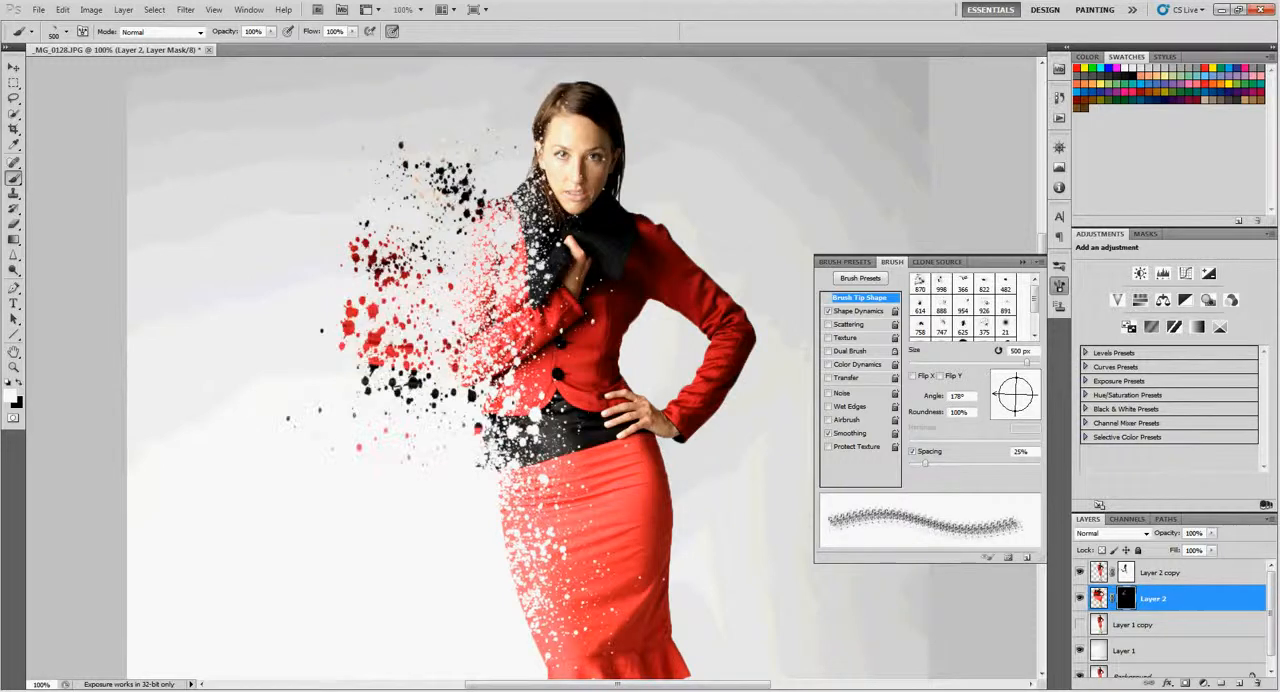
- Paint a wide white splatter on Layer 2's mask beside the torso with the 891 brush at 800 px
{"action": "left_click", "coordinate": [66, 32]}
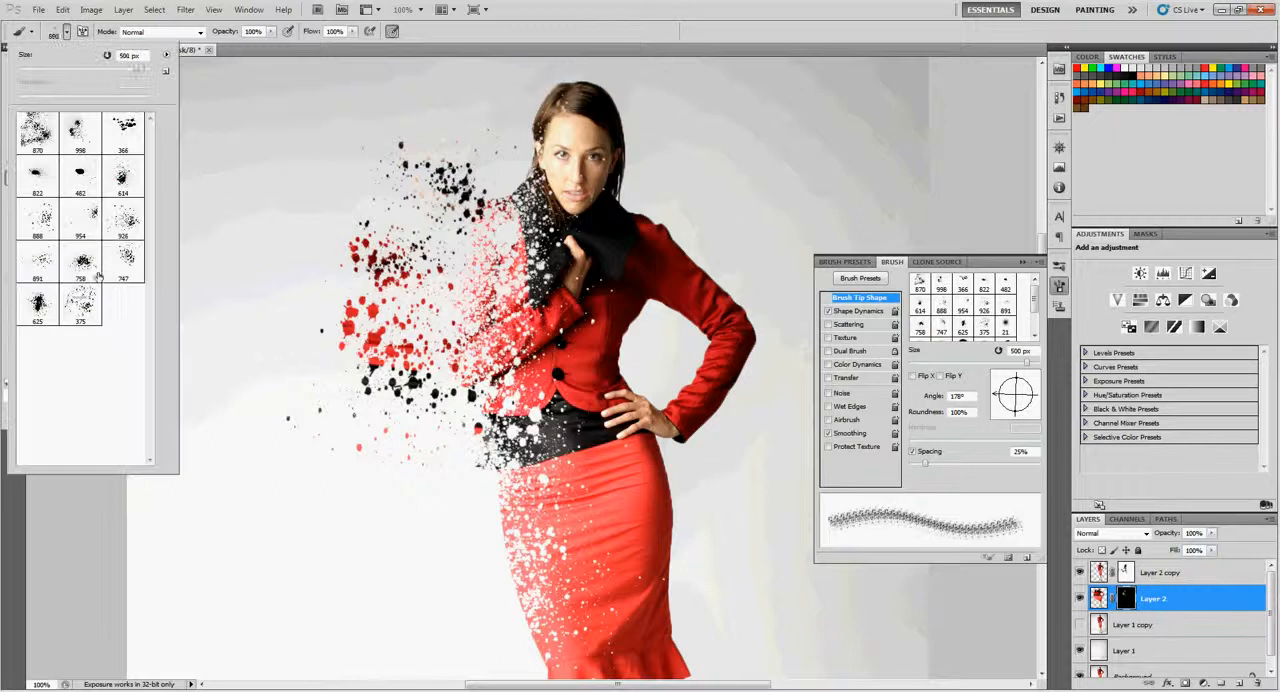
{"action": "left_click", "coordinate": [42, 264]}
{"action": "left_click", "coordinate": [366, 362]}
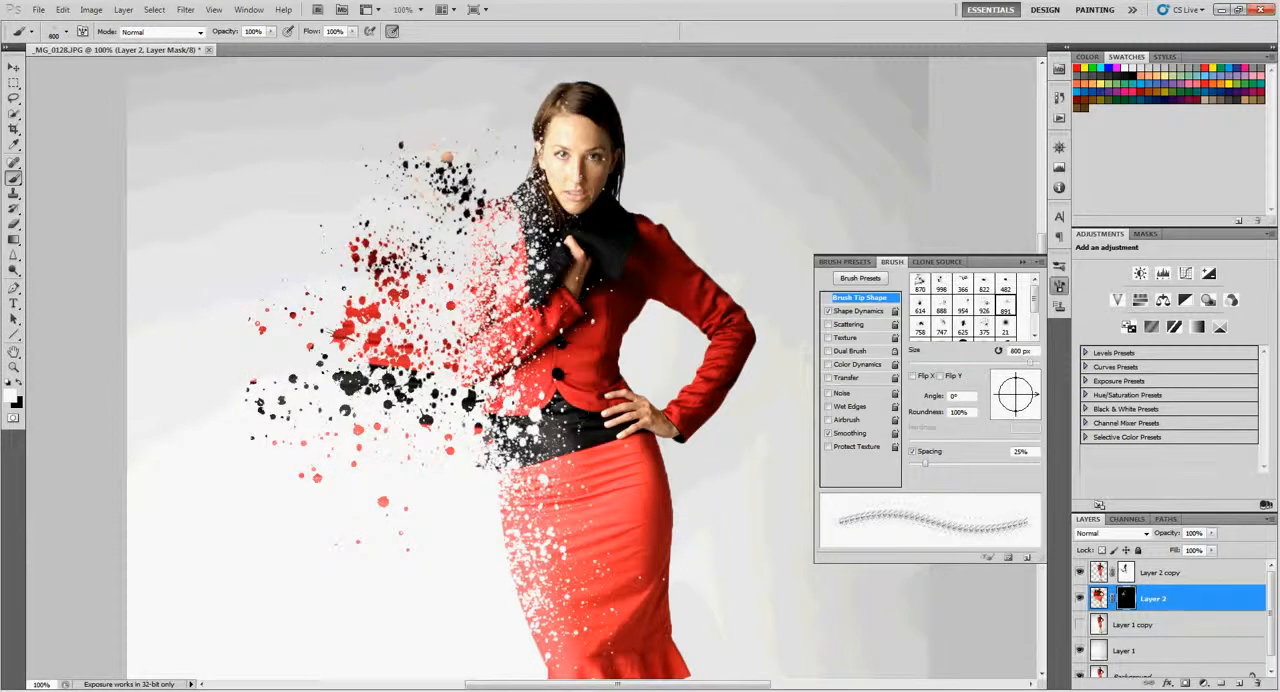
- Rotate the 891 brush to 43° at 404 px and paint white splatters on Layer 2's mask beside the hip and the collar
{"action": "left_click_drag", "start_coordinate": [1033, 395], "coordinate": [1028, 383]}
{"action": "left_click", "coordinate": [436, 474]}
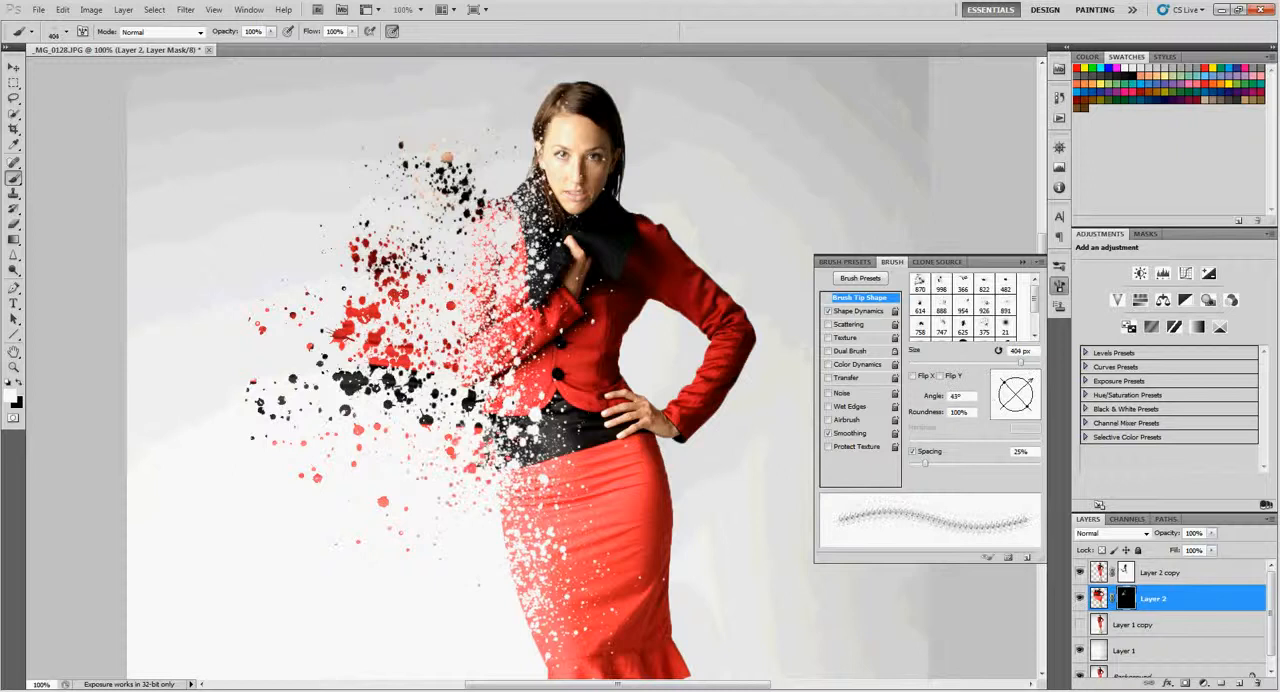
{"action": "left_click", "coordinate": [488, 170]}
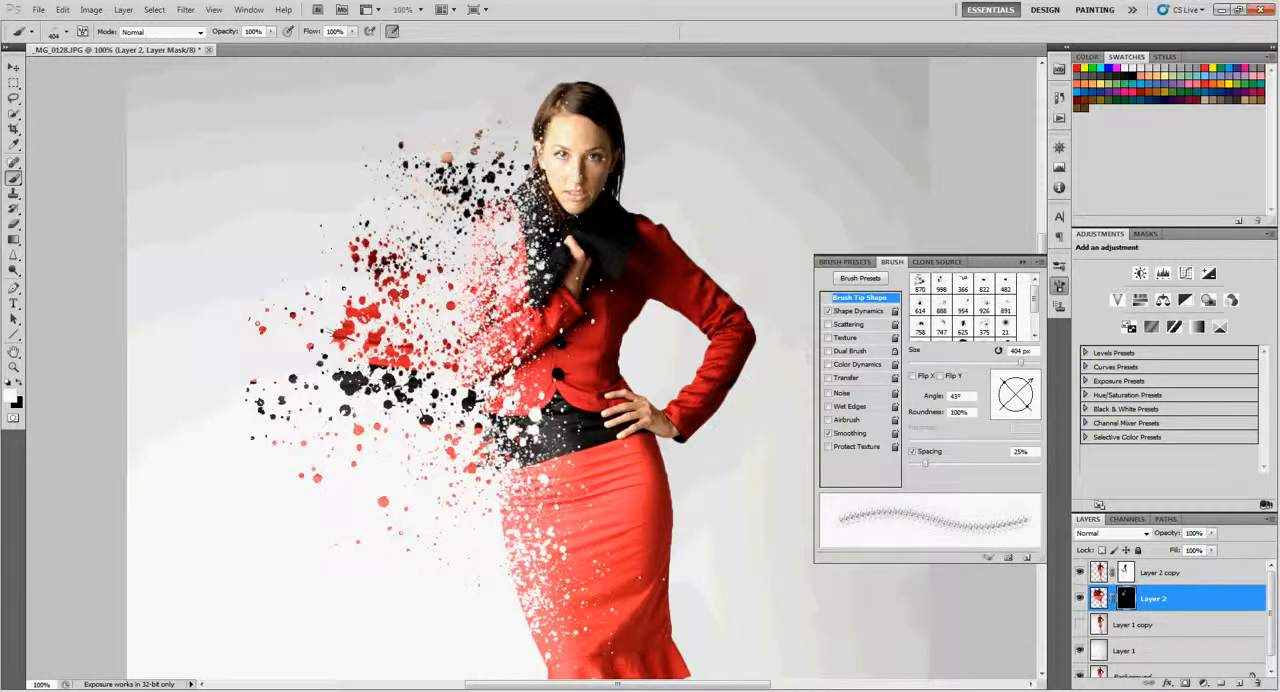
- Liquify Layer 2's image with a 765 px brush, pushing the head, collar and shoulder outward behind the splatters
{"action": "left_click", "coordinate": [1099, 598]}
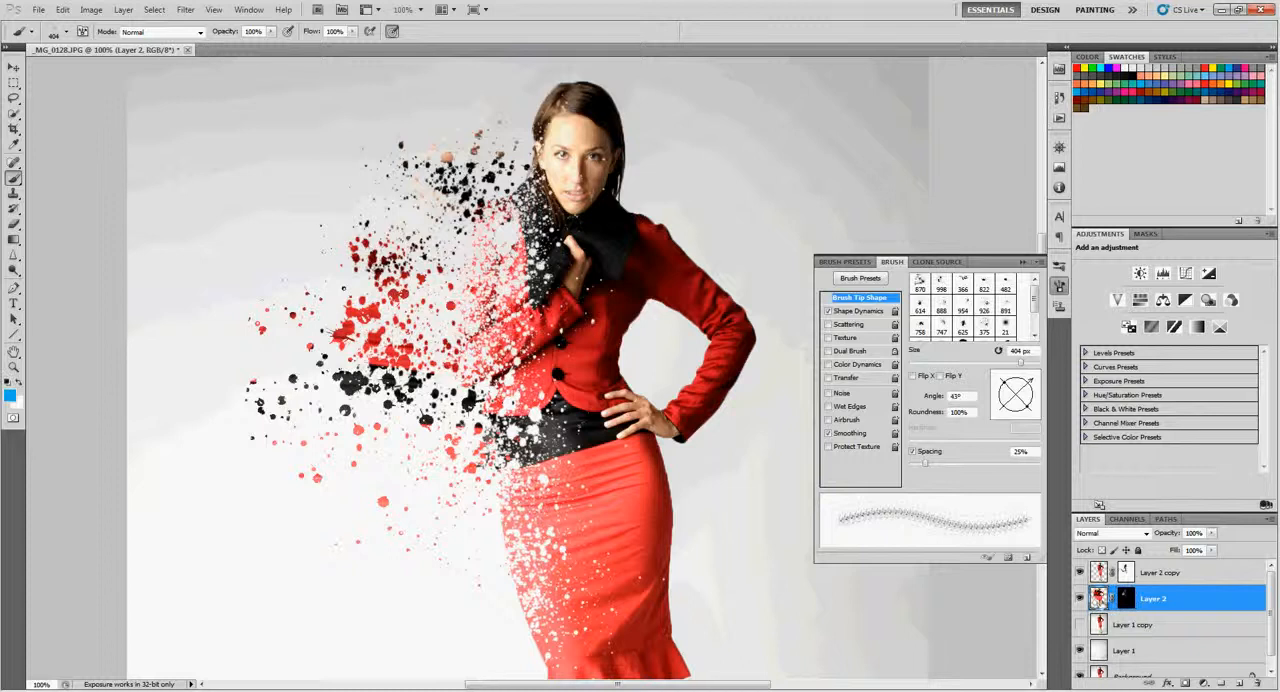
{"action": "left_click", "coordinate": [185, 9]}
{"action": "left_click", "coordinate": [212, 87]}
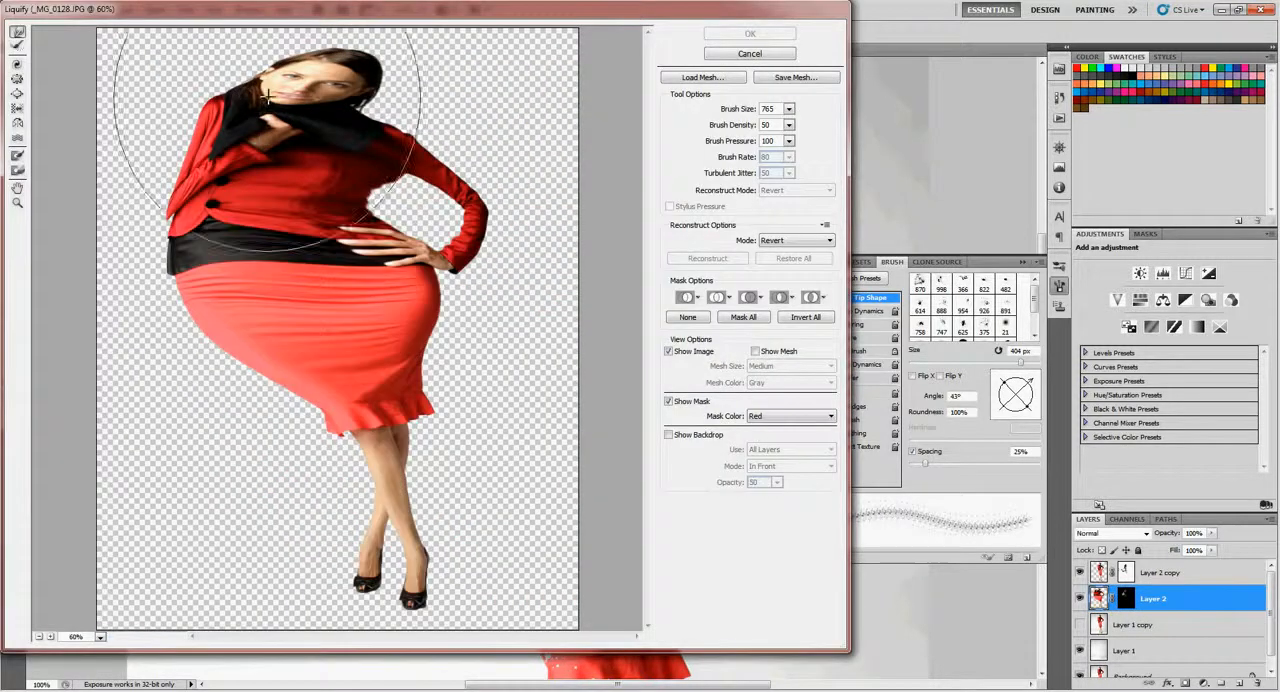
{"action": "mouse_move", "coordinate": [281, 77]}
{"action": "left_mouse_down"}
{"action": "mouse_move", "coordinate": [290, 70]}
{"action": "mouse_move", "coordinate": [241, 98]}
{"action": "left_mouse_up"}
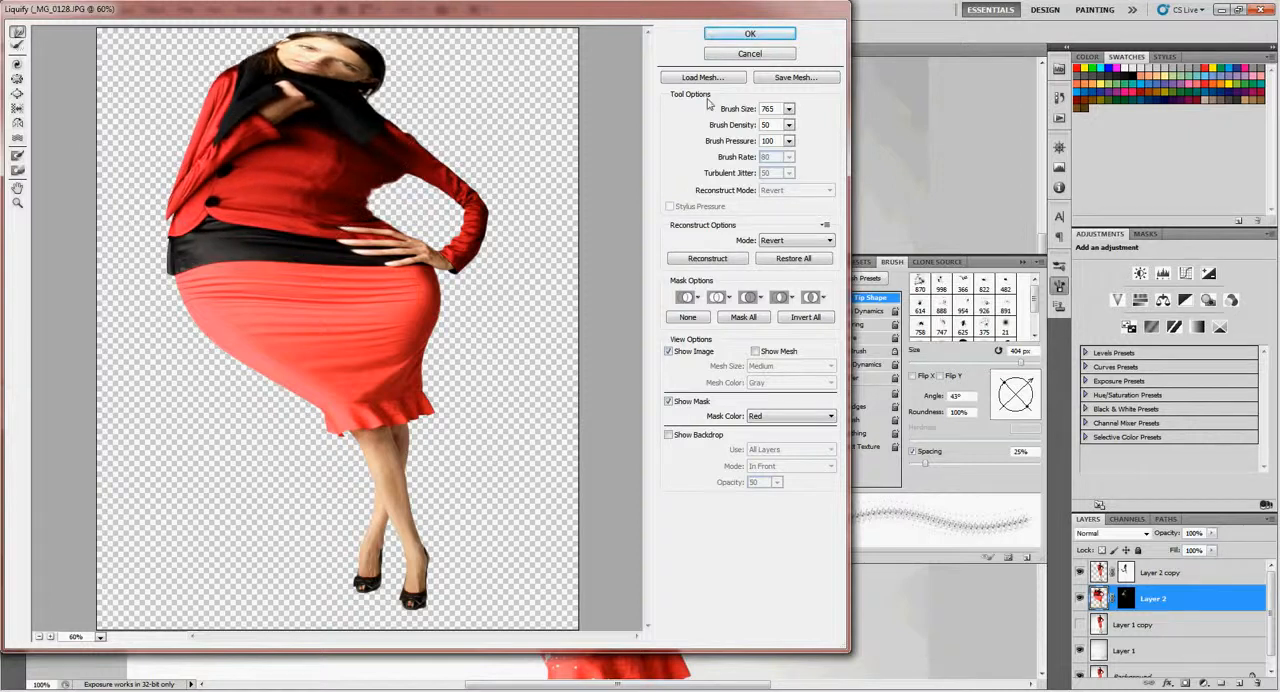
{"action": "left_click", "coordinate": [735, 37]}
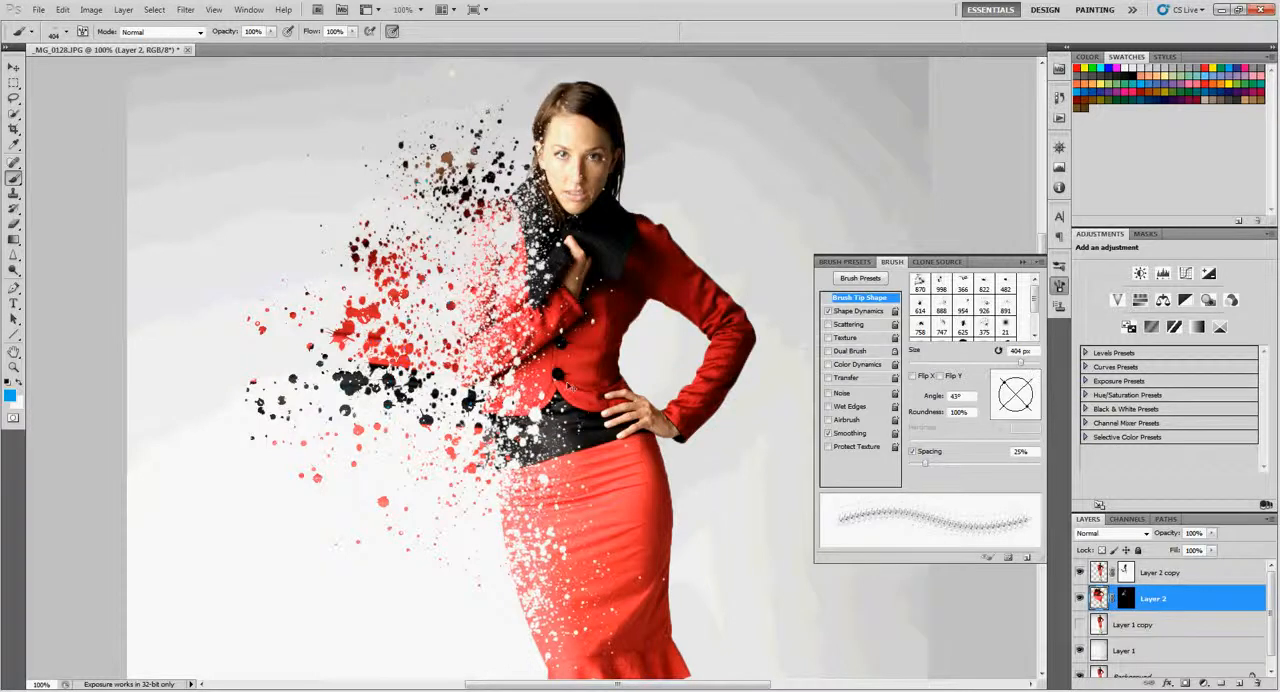
- Paint another white splatter on Layer 2's mask beside the dissolving shoulder
{"action": "left_click", "coordinate": [1126, 598]}
{"action": "left_click", "coordinate": [462, 222]}
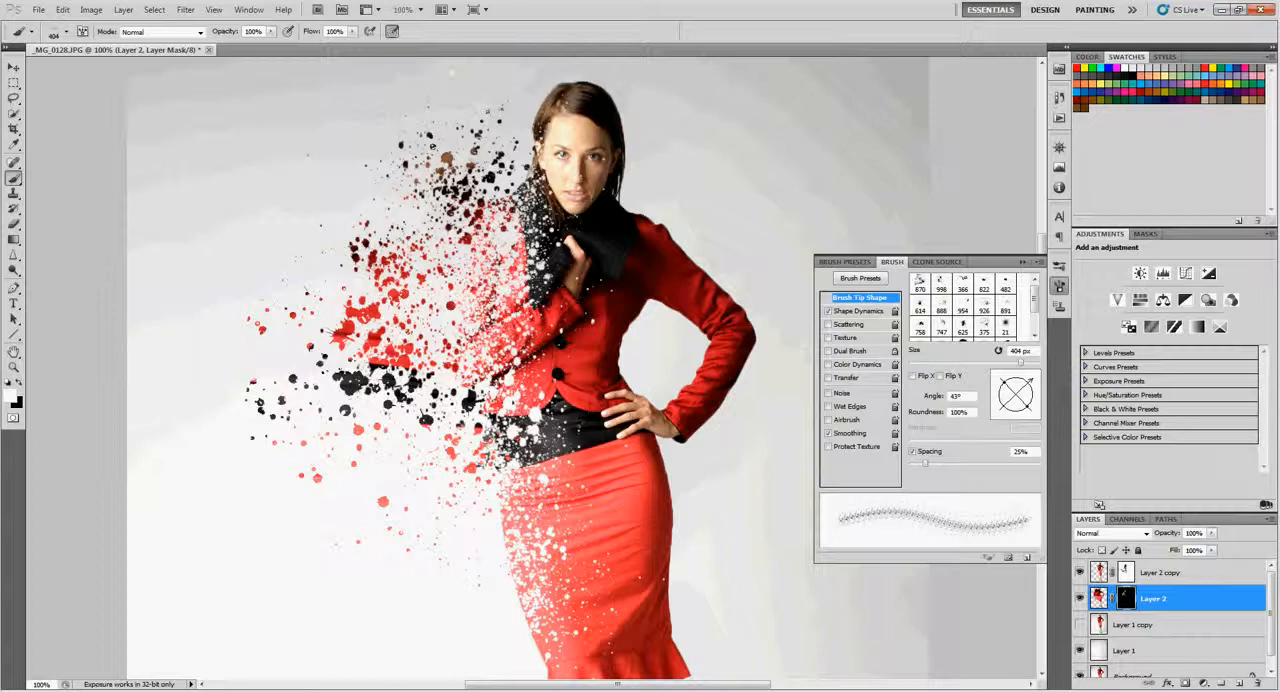
{"action": "key", "text": "z"}
{"action": "left_click", "coordinate": [485, 310], "text": "alt"}
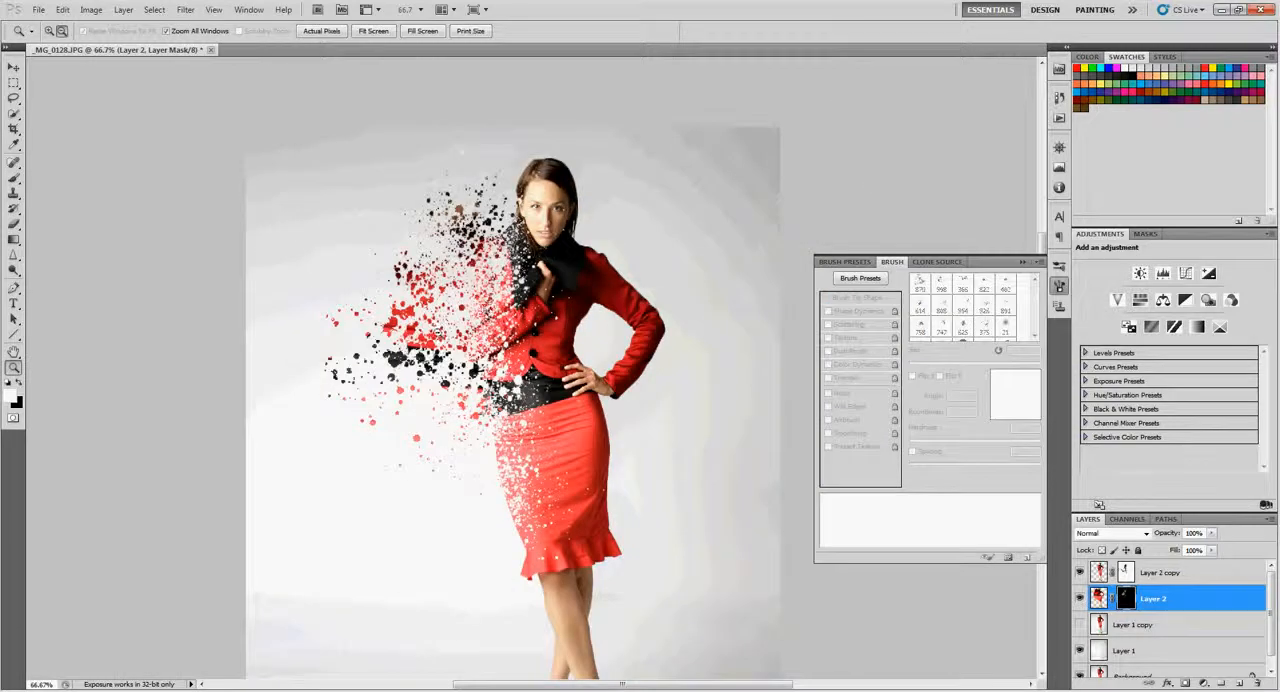
- Thin the dense splatters beside the sleeve and waist by stamping black on Layer 2's mask with the 404 px brush
{"action": "key", "text": "x"}
{"action": "left_click", "coordinate": [388, 366]}
{"action": "key", "text": "b"}
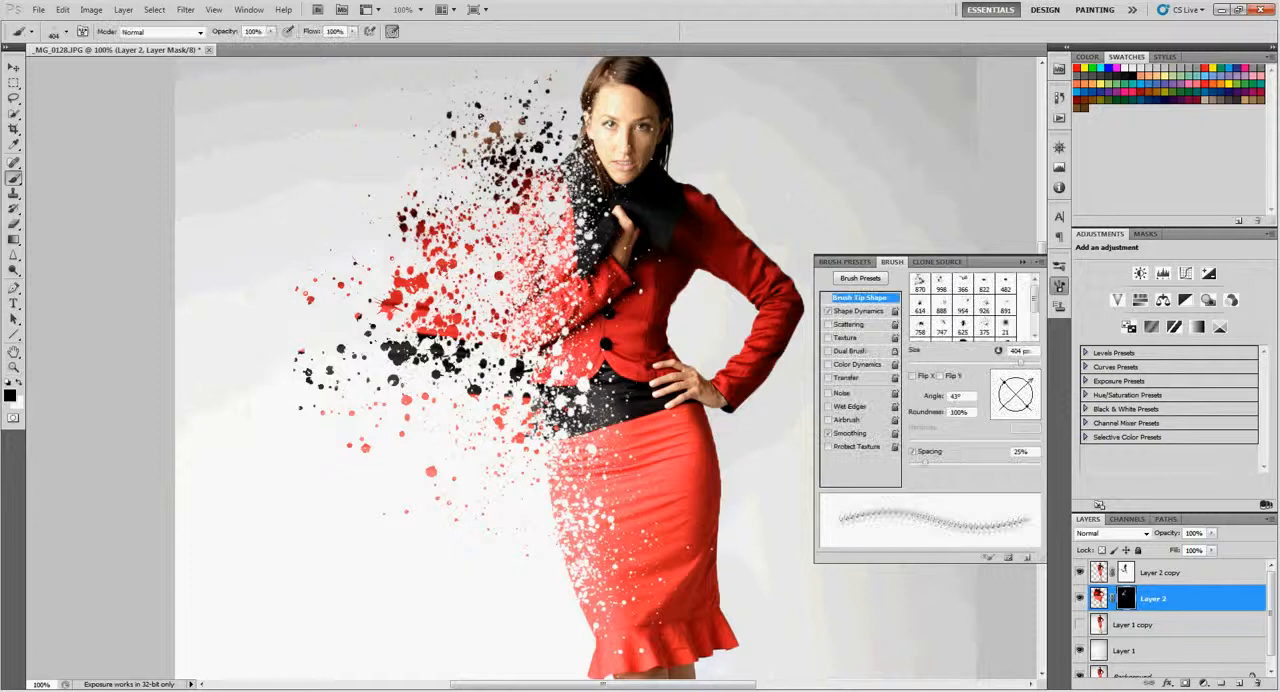
{"action": "left_click", "coordinate": [398, 352]}
{"action": "left_click", "coordinate": [404, 348]}
{"action": "left_click", "coordinate": [425, 232]}
{"action": "left_click", "coordinate": [423, 234]}
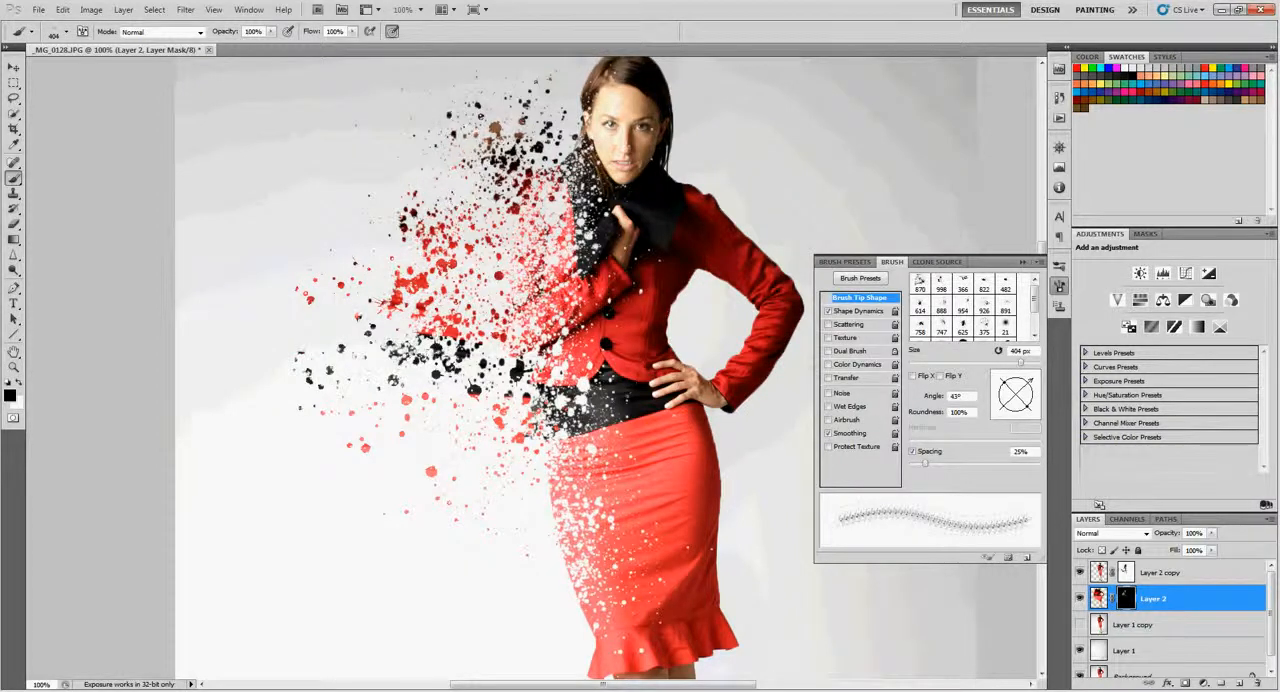
- Add white splatters beside the collar and shoulder on Layer 2's mask, and break them up with several black stamps
{"action": "key", "text": "x"}
{"action": "left_click", "coordinate": [515, 135]}
{"action": "left_click", "coordinate": [492, 214]}
{"action": "key", "text": "x"}
{"action": "left_click", "coordinate": [510, 139]}
{"action": "left_click", "coordinate": [490, 150]}
{"action": "left_click", "coordinate": [504, 160]}
{"action": "left_click", "coordinate": [521, 144]}
- Refine the splatters beside the neck and shoulder with three more black stamps on Layer 2's mask at 200% view
{"action": "scroll", "coordinate": [623, 271], "scroll_direction": "up", "scroll_amount": 3}
{"action": "key", "text": "z"}
{"action": "left_click", "coordinate": [623, 271]}
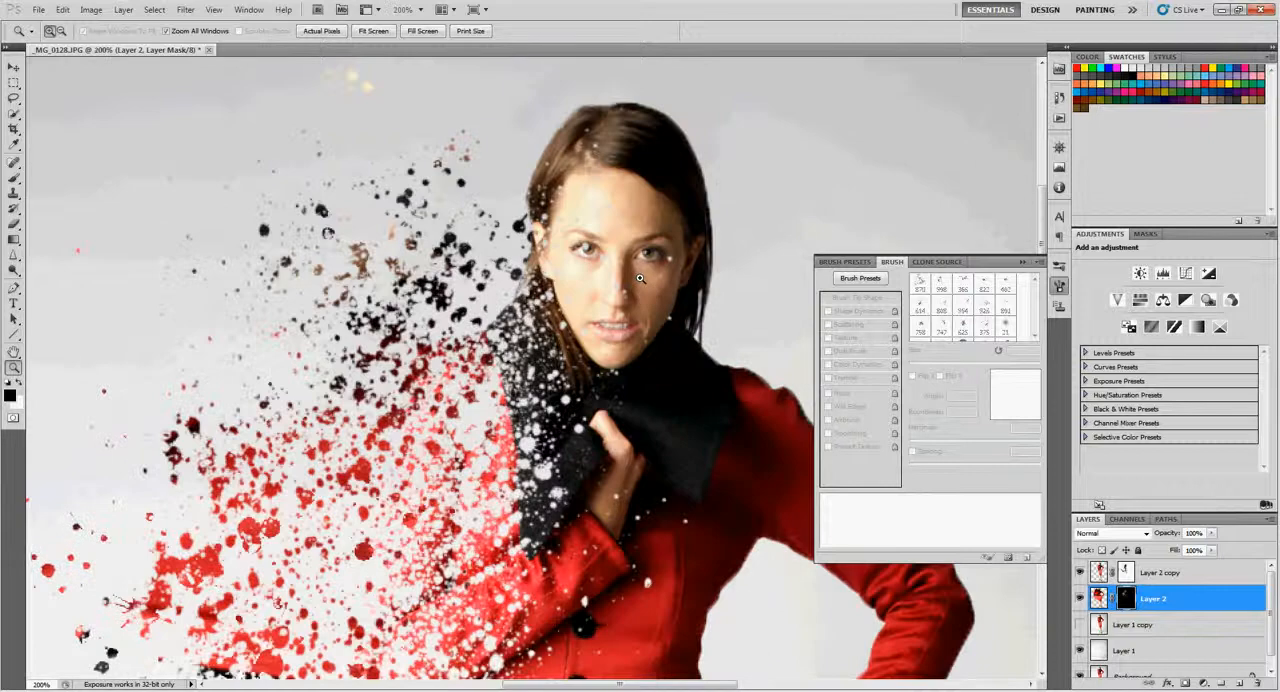
{"action": "key", "text": "b"}
{"action": "left_click", "coordinate": [492, 268]}
{"action": "left_click", "coordinate": [480, 325]}
{"action": "left_click", "coordinate": [435, 372]}
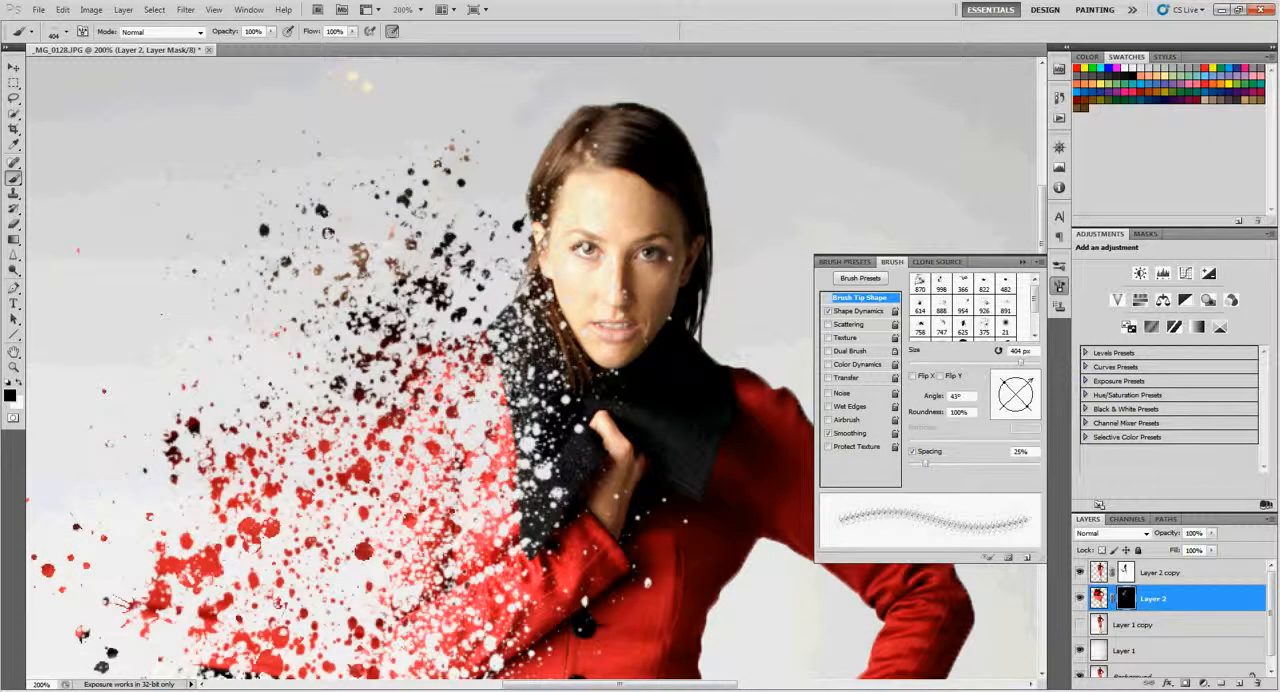
- Collapse the brush settings and inspect the dispersion effect on the whole figure and on the upper body at 100% view
{"action": "key", "text": "ctrl+0"}
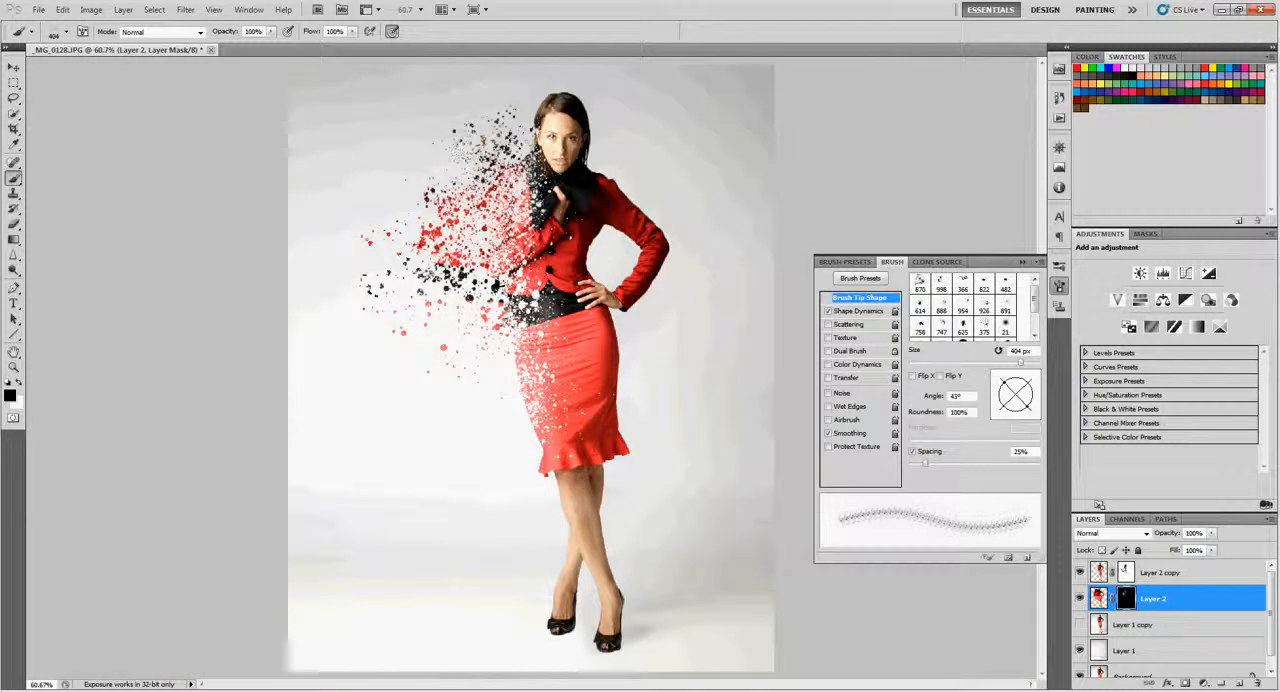
{"action": "key", "text": "z"}
{"action": "left_click", "coordinate": [578, 283]}
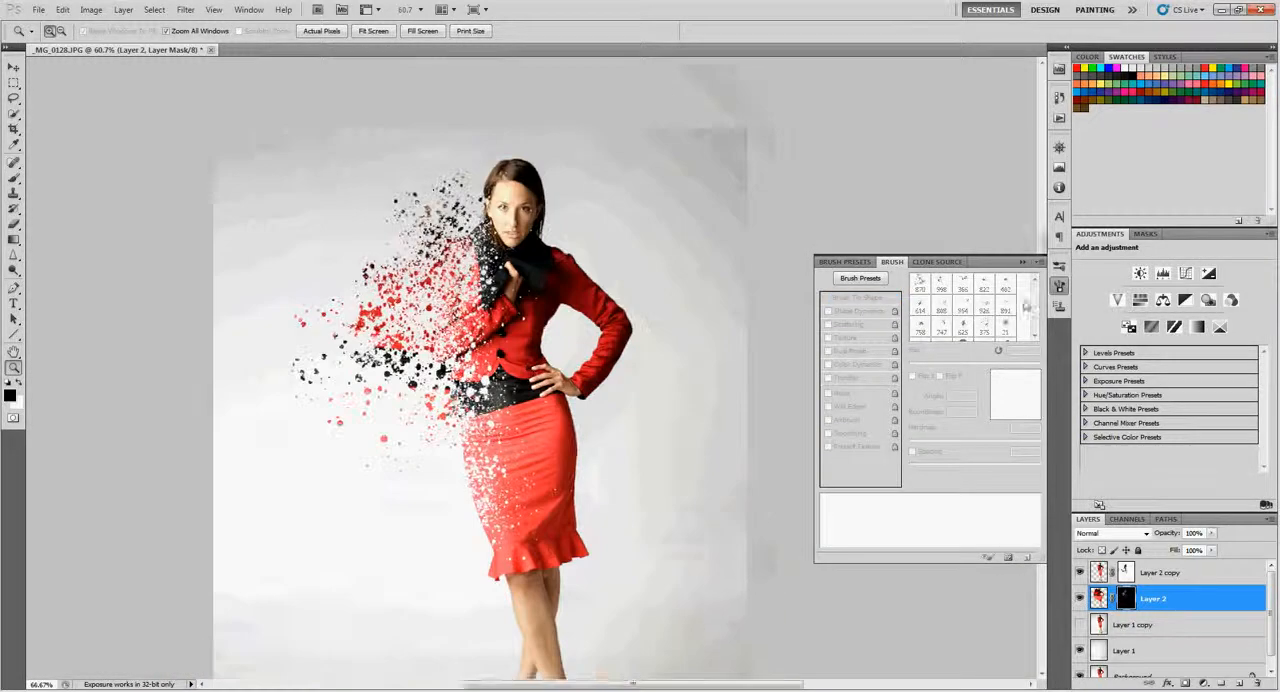
{"action": "left_click", "coordinate": [1023, 263]}
{"action": "left_click", "coordinate": [650, 373]}
{"action": "left_click", "coordinate": [690, 315]}
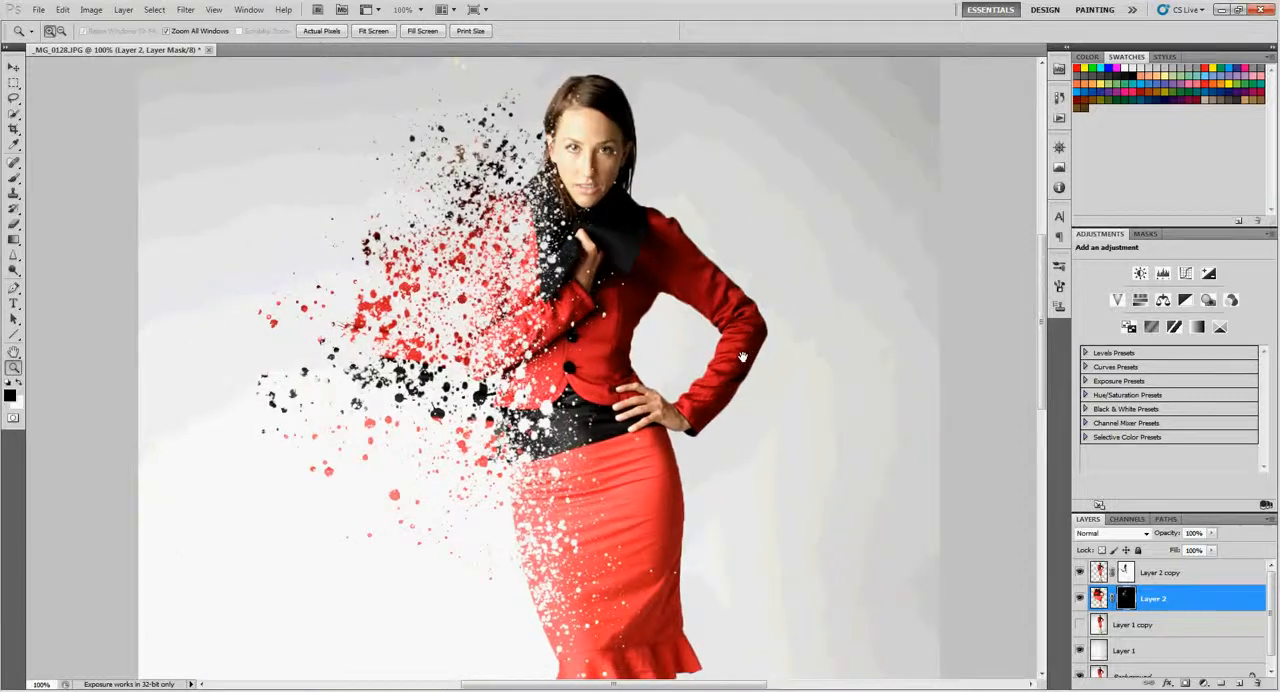